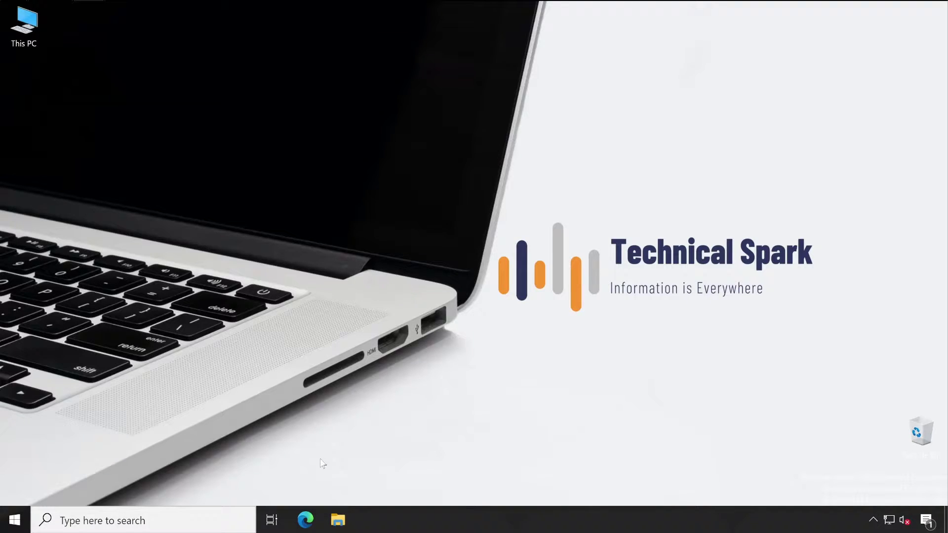
# Launch Edge and load support.forcepoint.com.
pyautogui.click(312, 516)
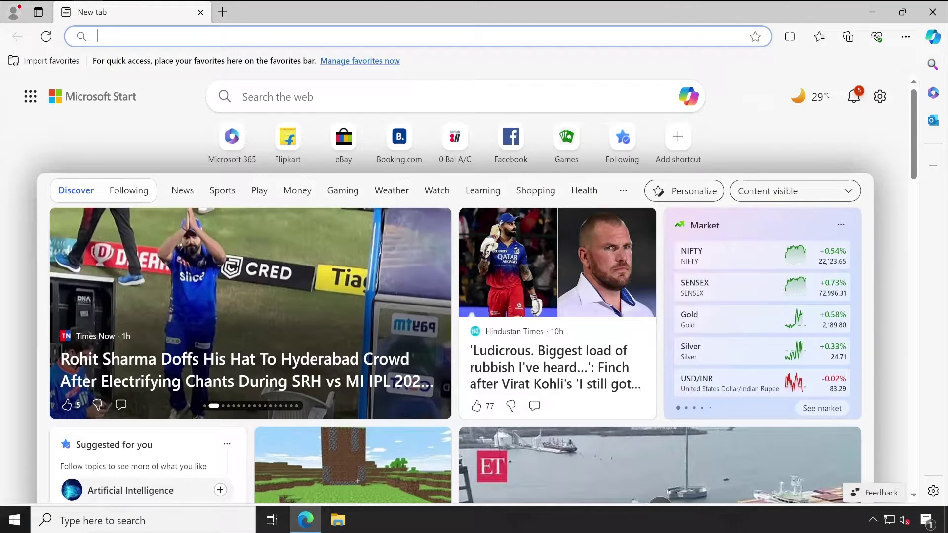
pyautogui.click(296, 36)
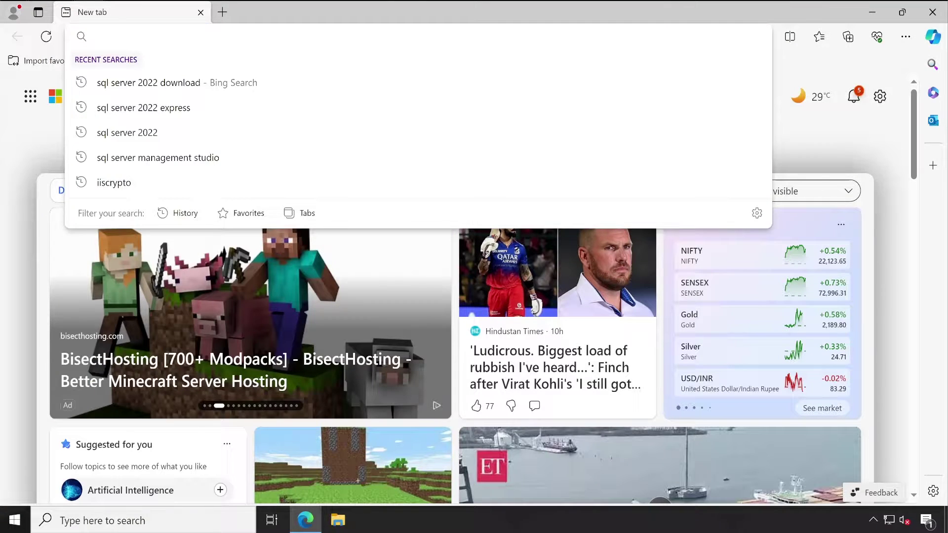
pyautogui.write('support.forcepoint')
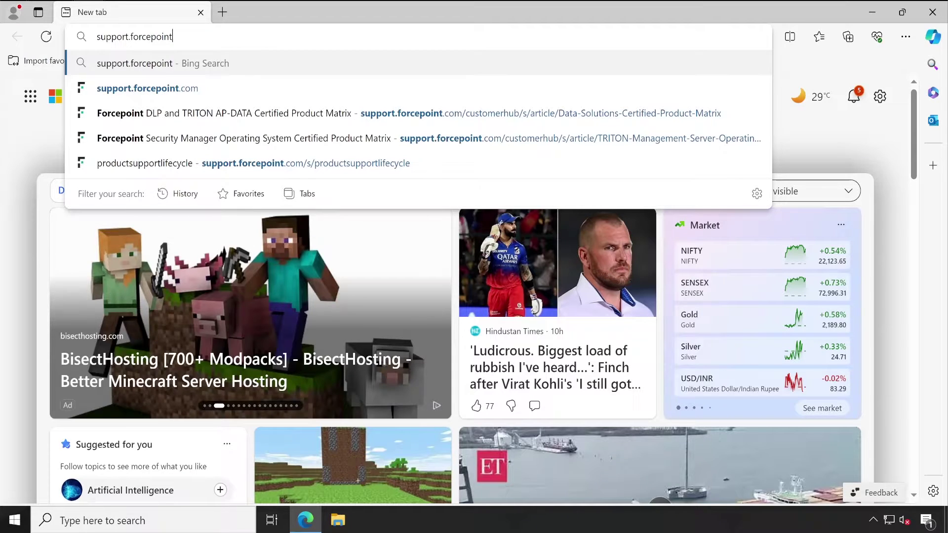
pyautogui.write('.com')
pyautogui.press('Return')
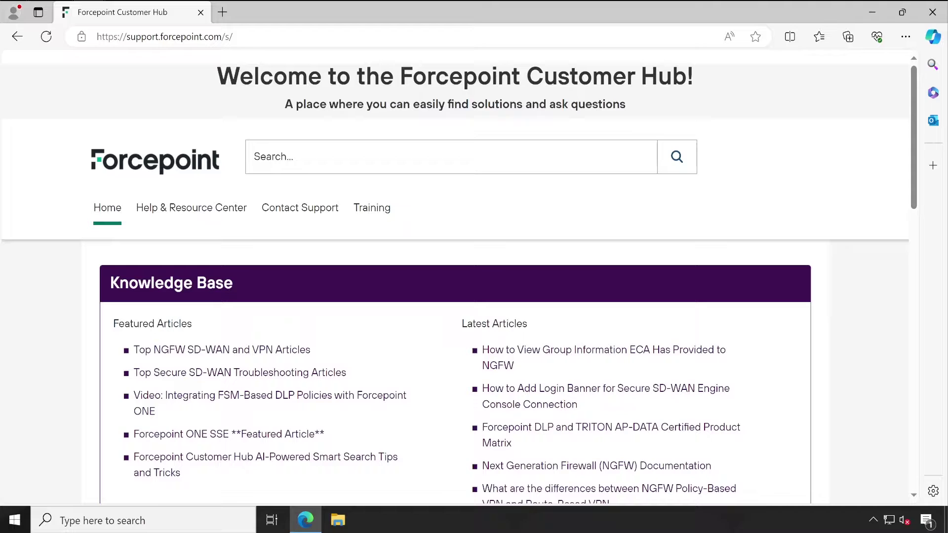
pyautogui.scroll(-3, 303, 215)
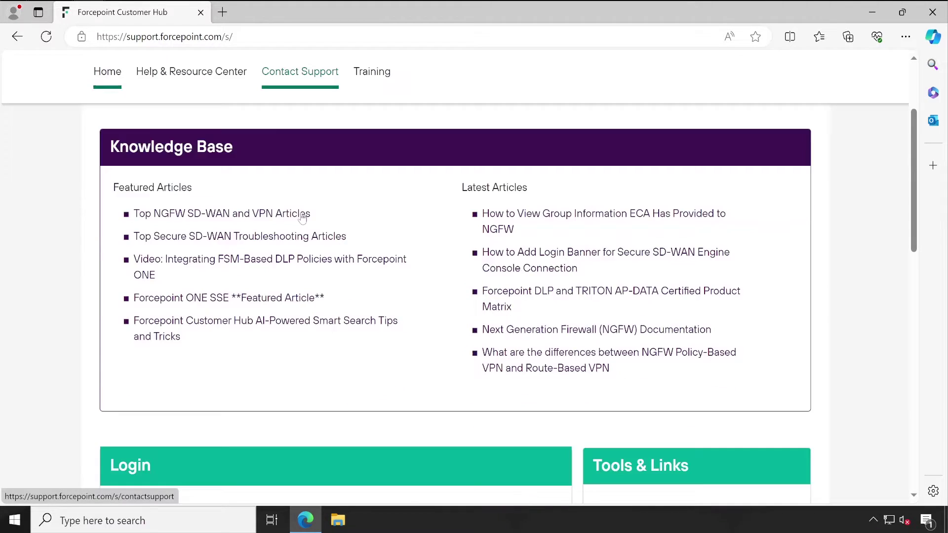
pyautogui.scroll(-1, 302, 217)
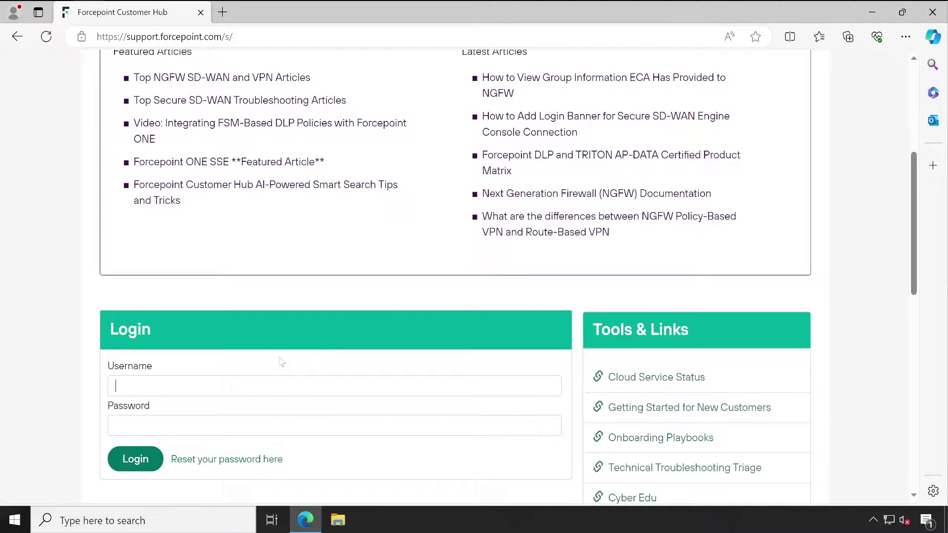
pyautogui.write('user@example.com')
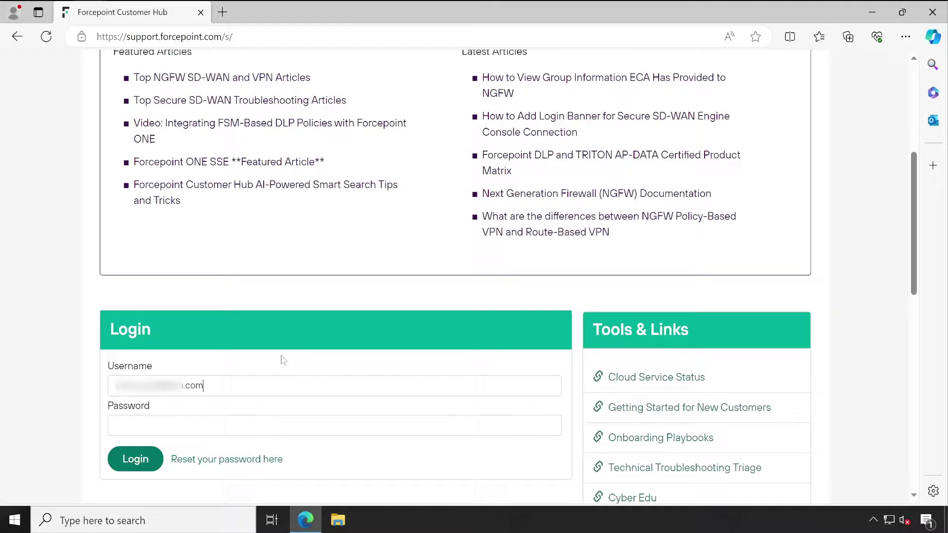
pyautogui.write('•••')
pyautogui.write('••••••')
# Sign in to the customer hub and open the All Downloads list.
pyautogui.click(133, 461)
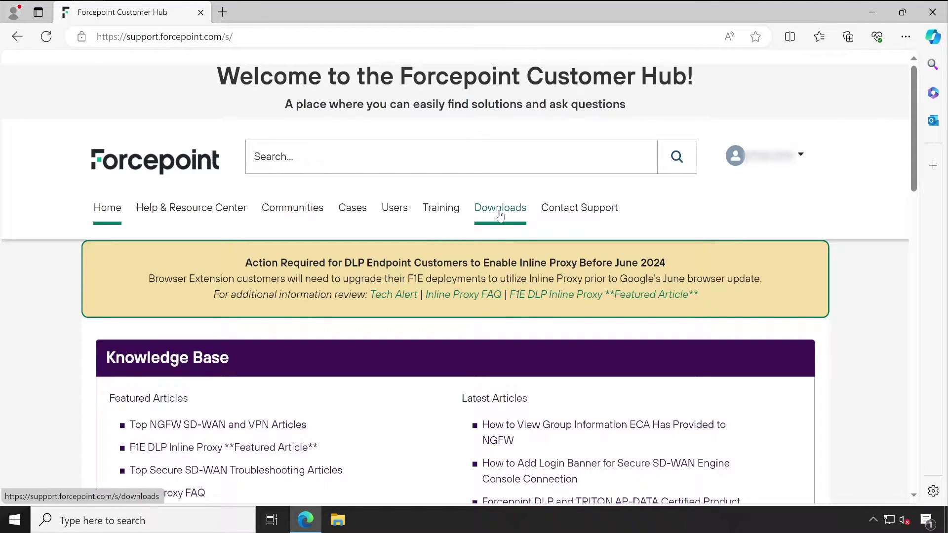
pyautogui.click(500, 211)
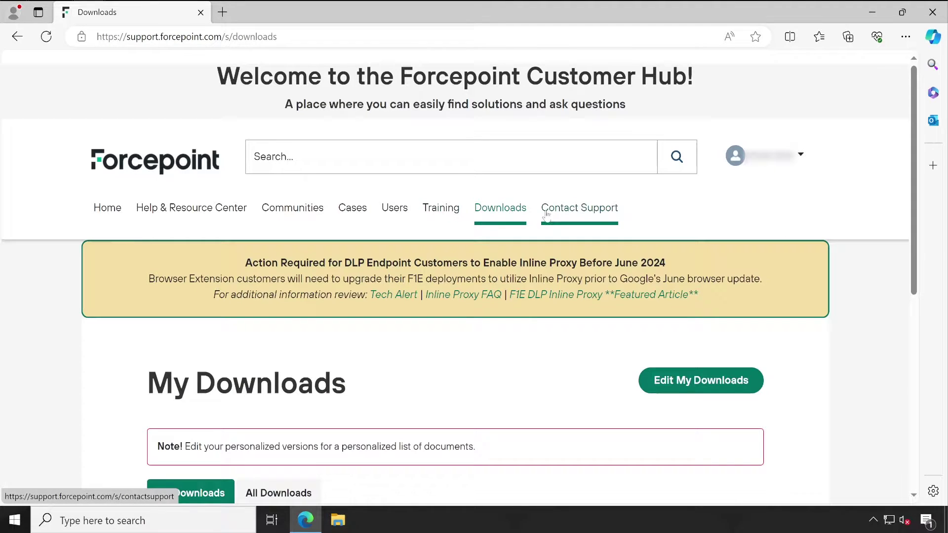
pyautogui.scroll(-1, 487, 385)
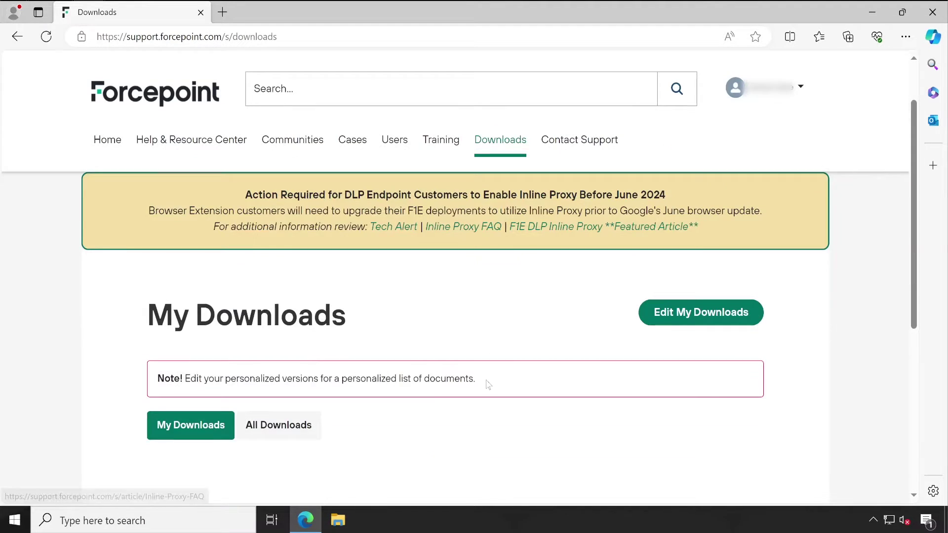
pyautogui.scroll(-1, 487, 384)
pyautogui.scroll(-1, 487, 384)
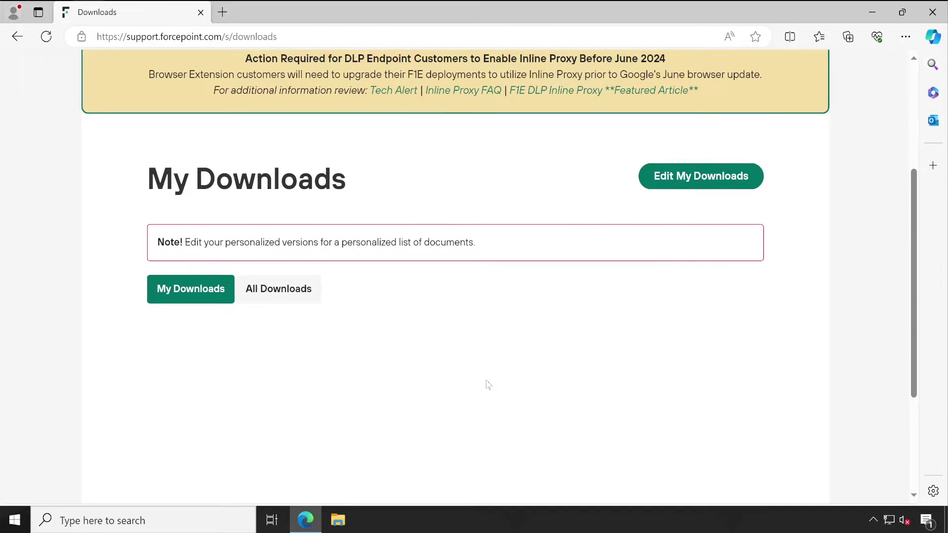
pyautogui.click(288, 294)
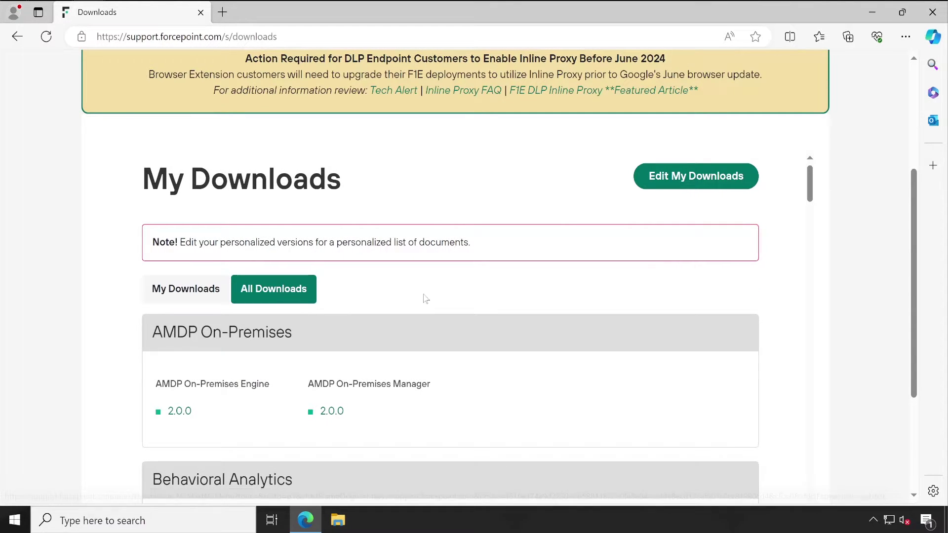
pyautogui.scroll(-2, 425, 298)
pyautogui.scroll(-2, 425, 298)
pyautogui.scroll(-2, 425, 298)
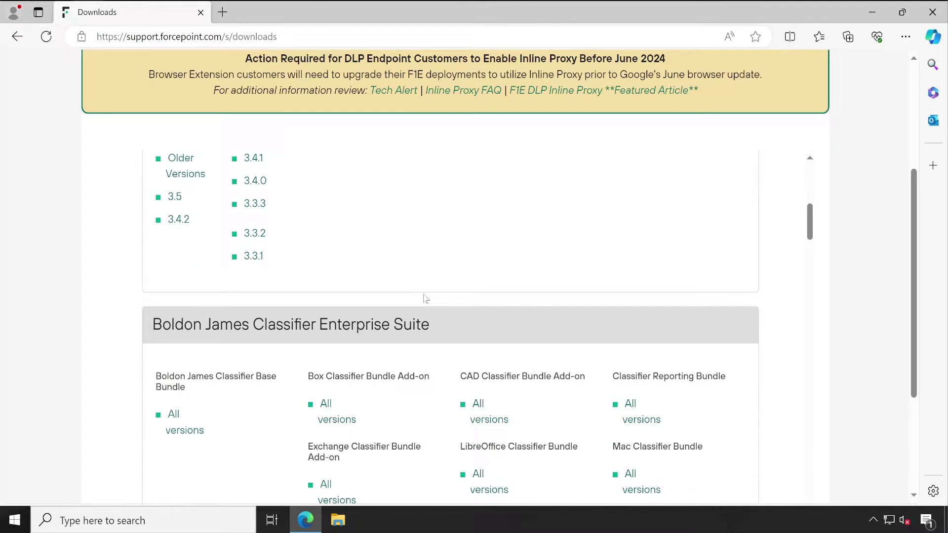
pyautogui.scroll(-2, 425, 298)
pyautogui.scroll(-2, 425, 298)
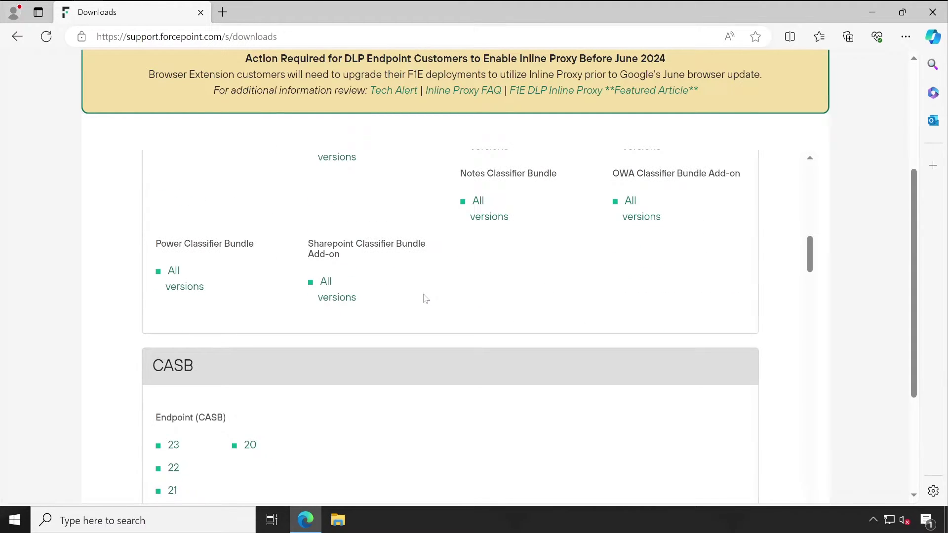
pyautogui.scroll(-2, 425, 298)
pyautogui.scroll(-1, 425, 297)
pyautogui.scroll(-1, 425, 298)
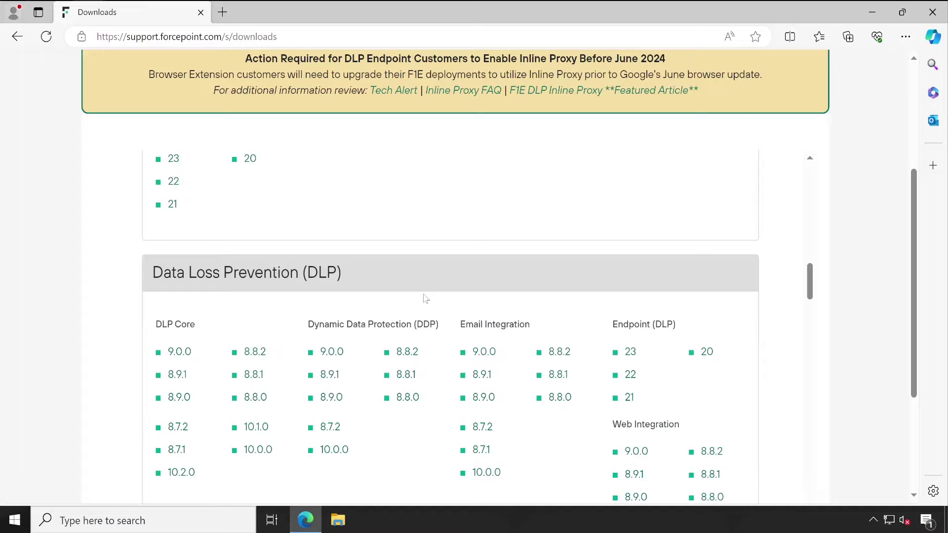
pyautogui.scroll(-1, 425, 298)
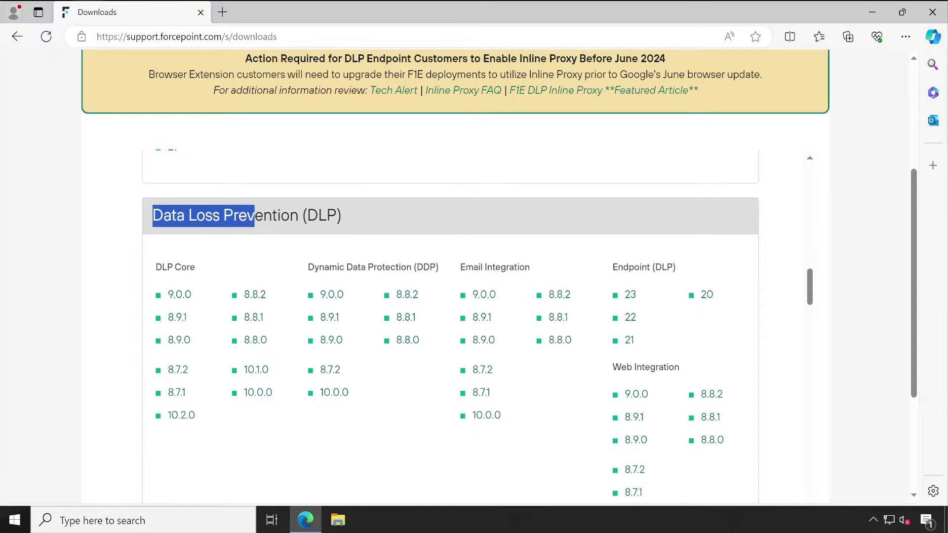
# Highlight the Data Loss Prevention (DLP) heading, then just the word DLP.
pyautogui.moveTo(154, 215); pyautogui.dragTo(341, 216)
pyautogui.click(361, 226)
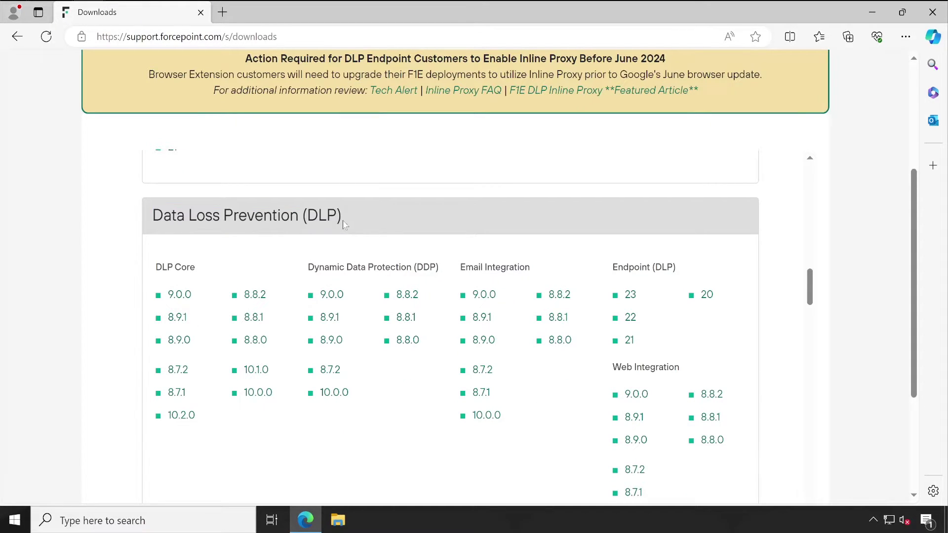
pyautogui.doubleClick(322, 216)
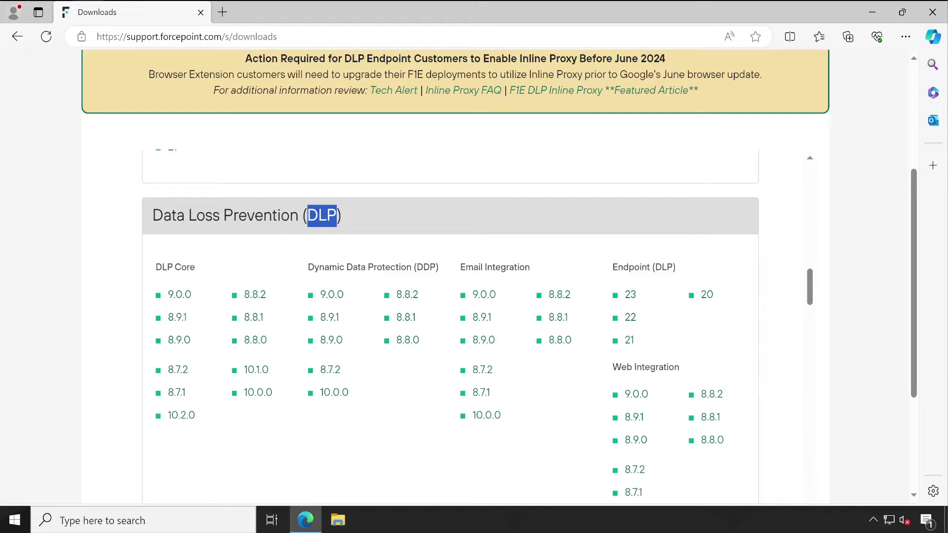
# Open the DLP Core 10.2.0 download page.
pyautogui.click(186, 420)
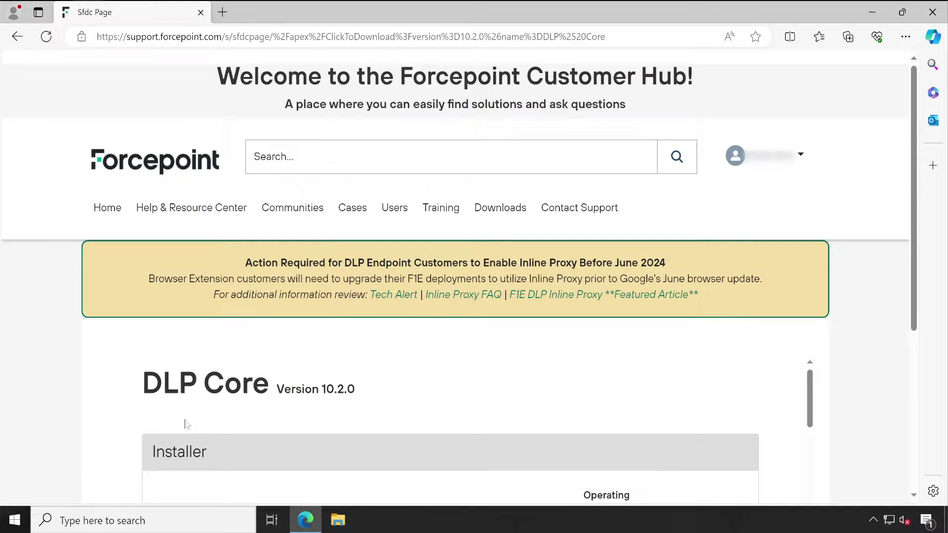
pyautogui.scroll(-2, 186, 424)
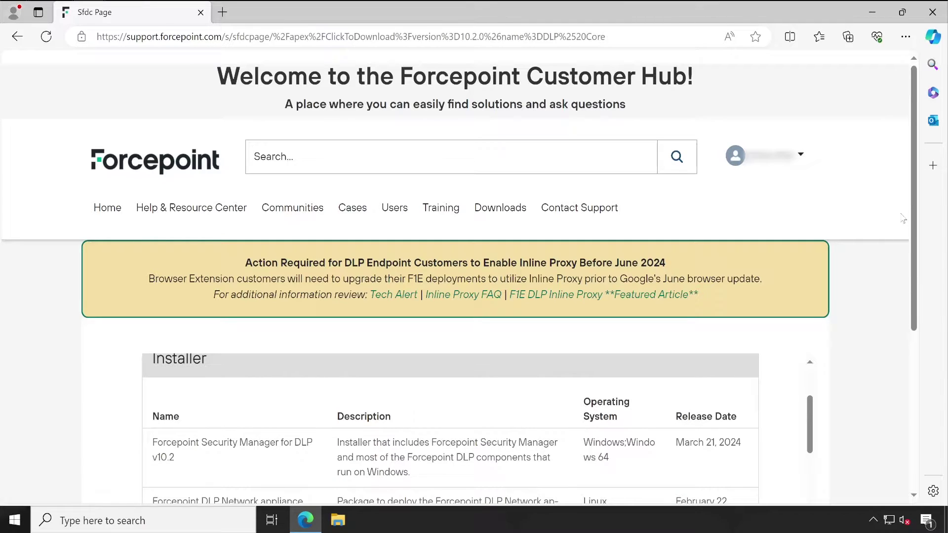
pyautogui.moveTo(912, 201); pyautogui.dragTo(912, 341)
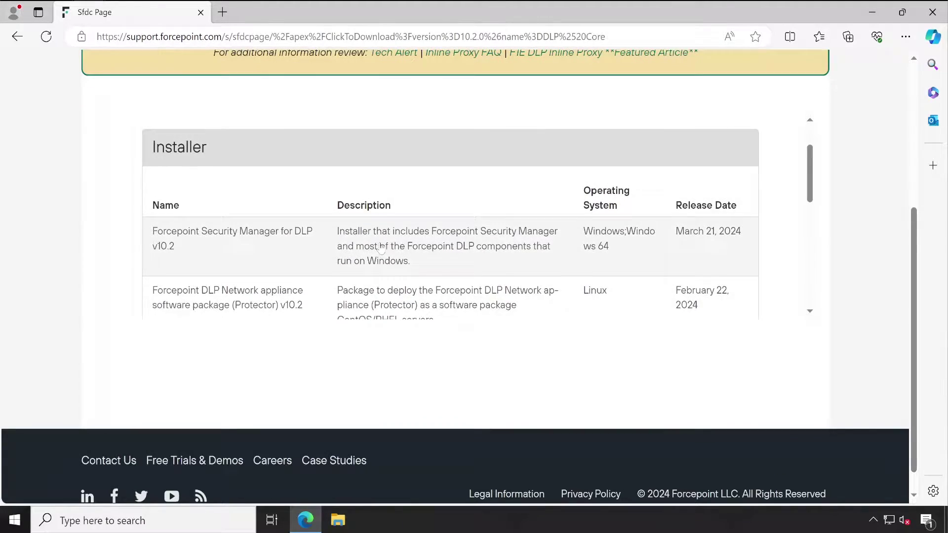
pyautogui.scroll(-1, 379, 247)
pyautogui.scroll(-1, 379, 248)
pyautogui.scroll(-2, 381, 249)
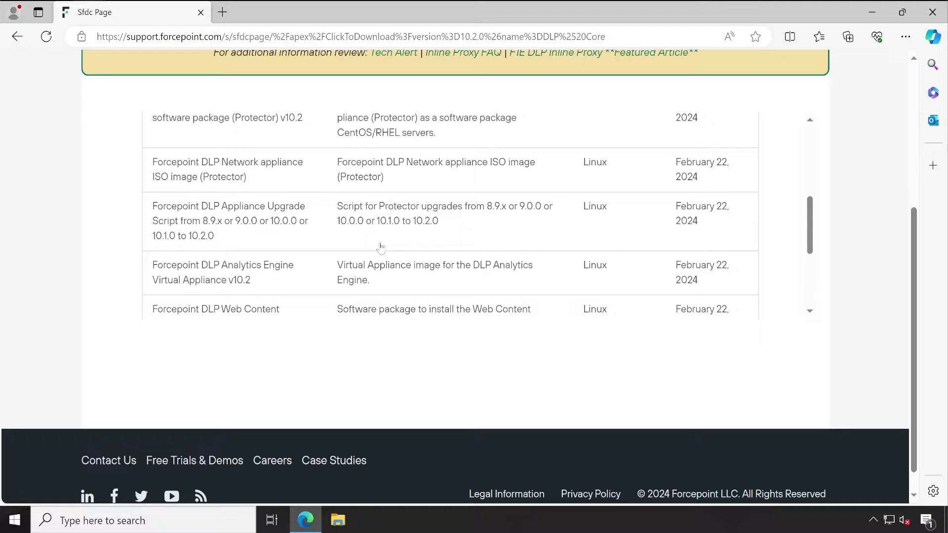
pyautogui.scroll(-2, 380, 250)
pyautogui.scroll(-2, 379, 249)
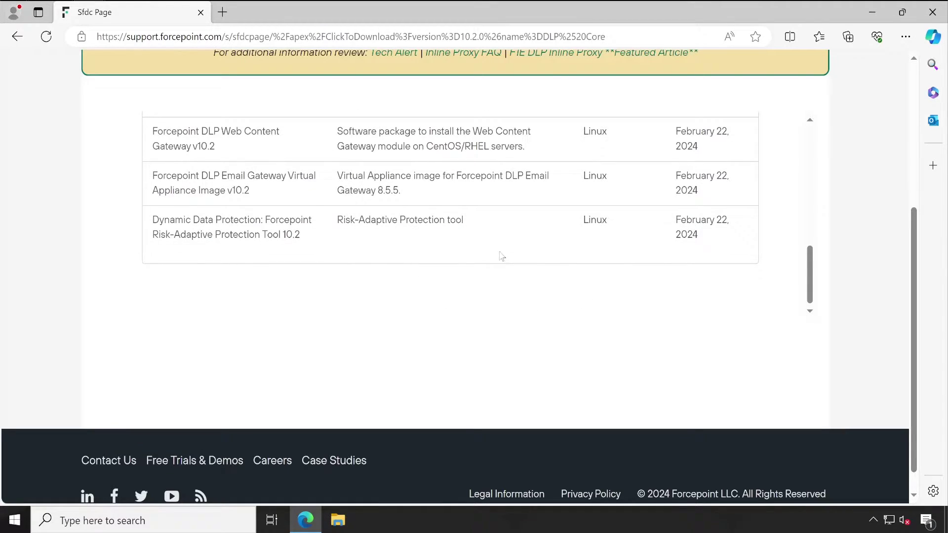
pyautogui.scroll(1, 565, 257)
pyautogui.scroll(1, 564, 257)
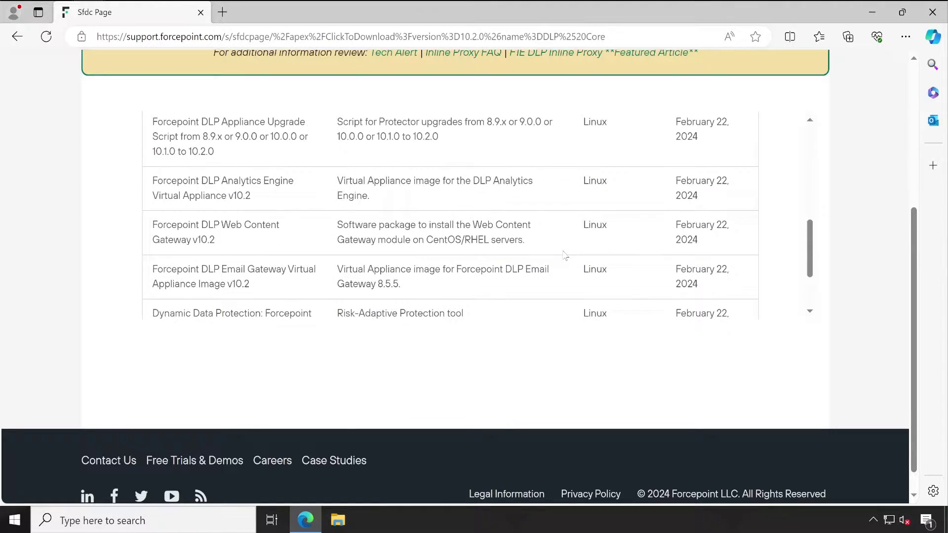
pyautogui.scroll(1, 565, 255)
pyautogui.scroll(1, 564, 256)
pyautogui.scroll(3, 565, 254)
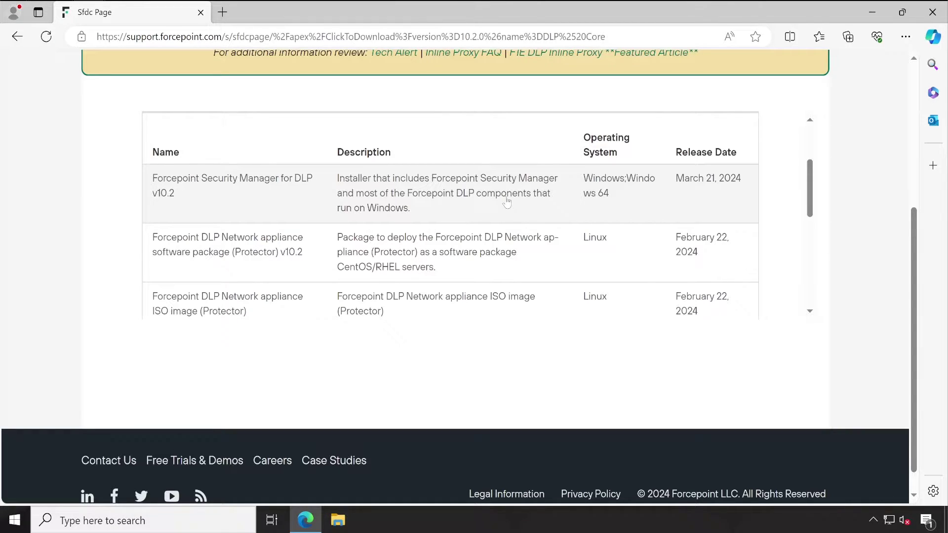
pyautogui.scroll(-1, 313, 271)
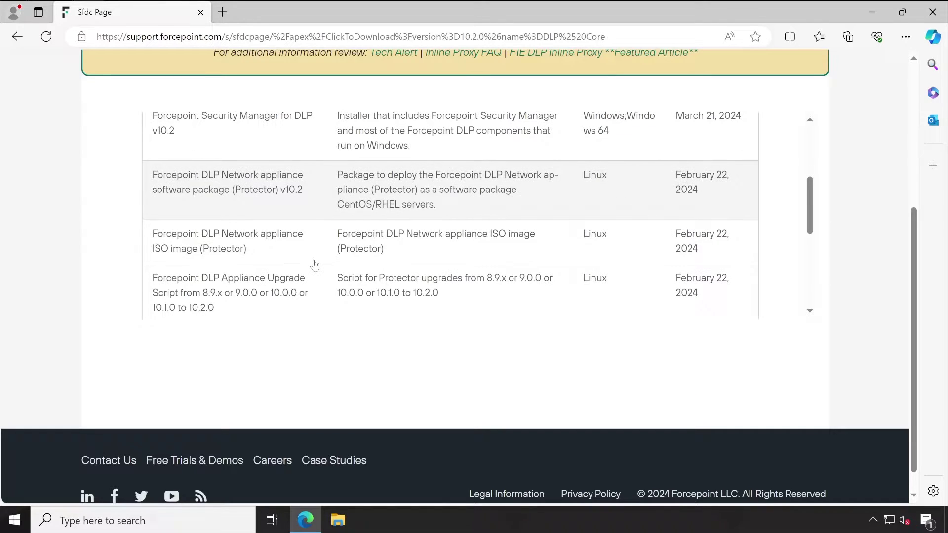
pyautogui.scroll(-2, 315, 264)
pyautogui.scroll(3, 314, 264)
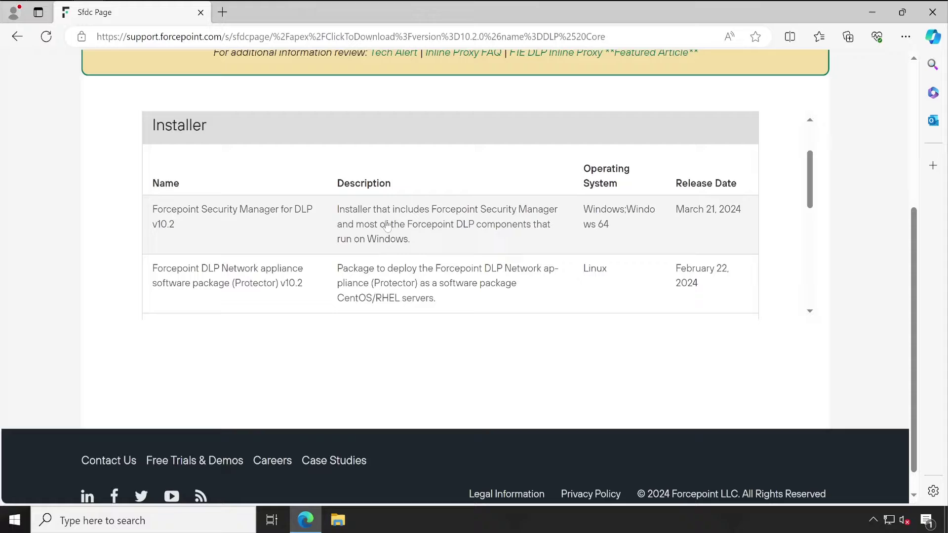
# Download the Security Manager for DLP v10.2 installer and dismiss the download panel.
pyautogui.click(502, 226)
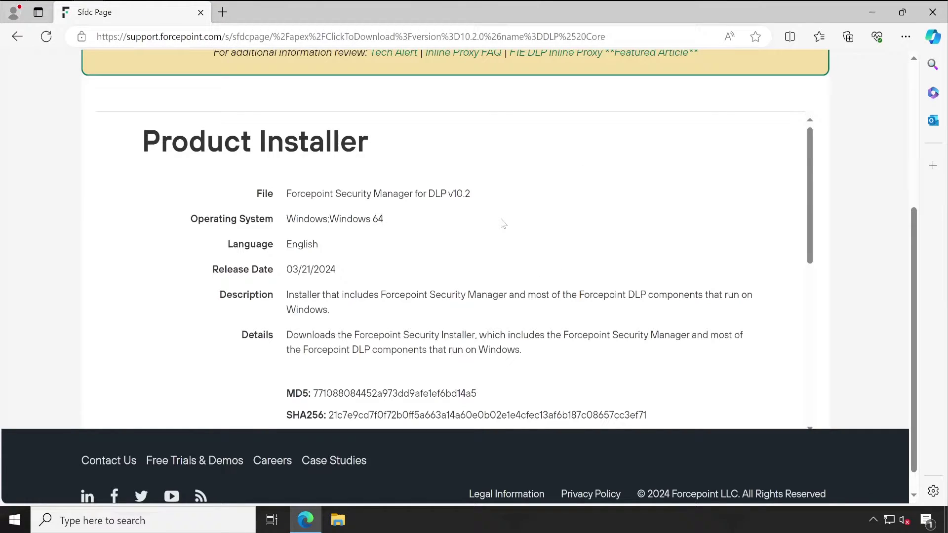
pyautogui.scroll(-3, 502, 225)
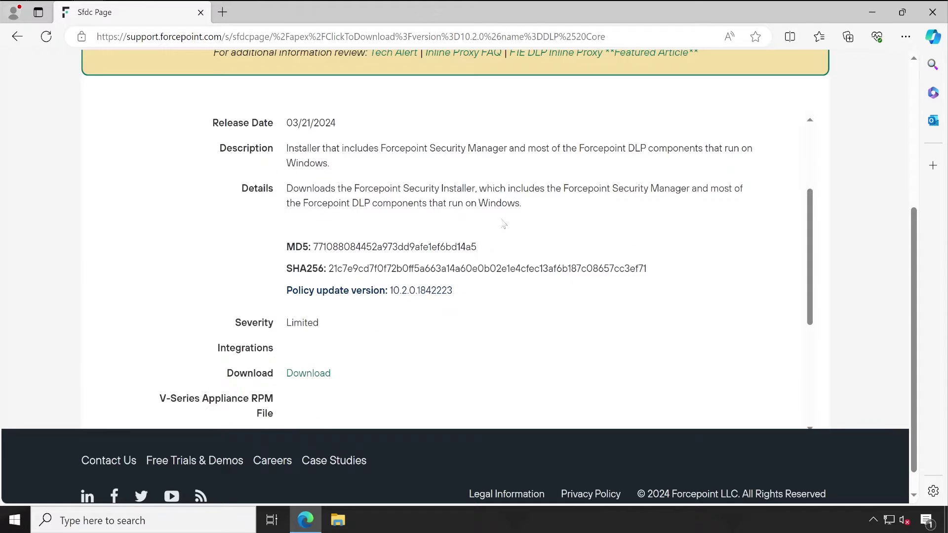
pyautogui.scroll(-2, 458, 260)
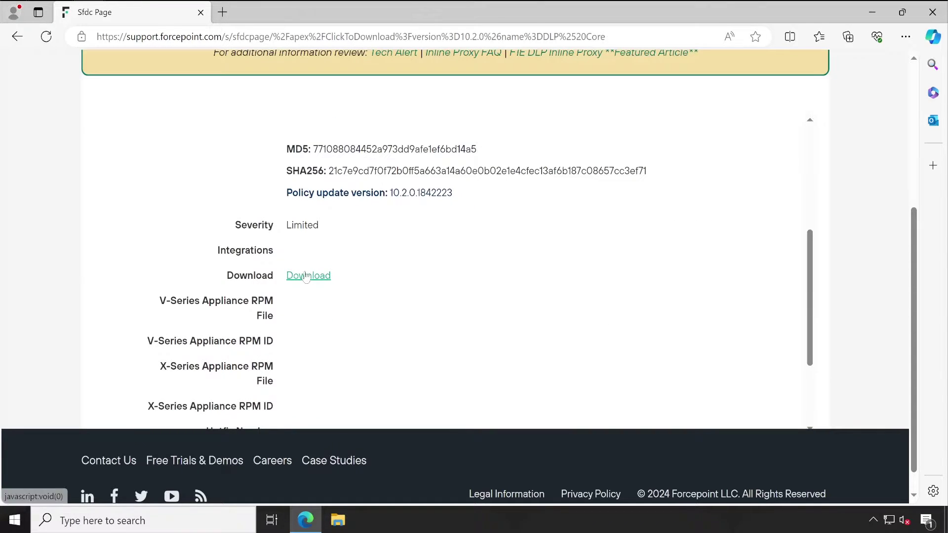
pyautogui.scroll(-2, 345, 274)
pyautogui.scroll(3, 426, 283)
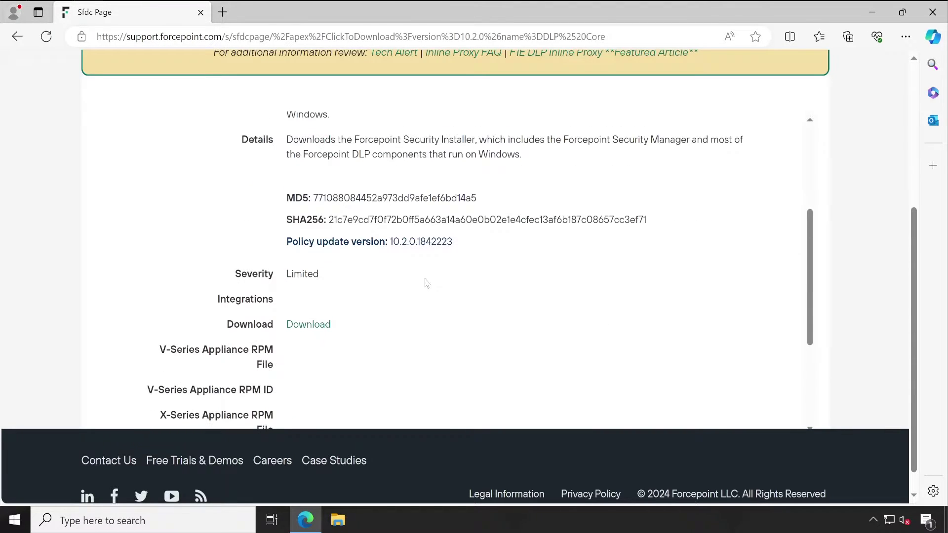
pyautogui.scroll(2, 447, 256)
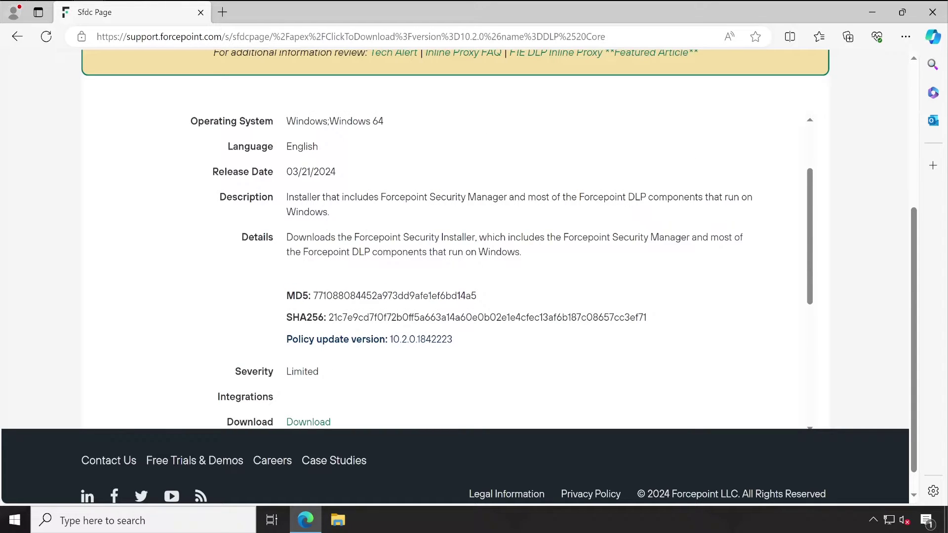
pyautogui.scroll(-1, 336, 290)
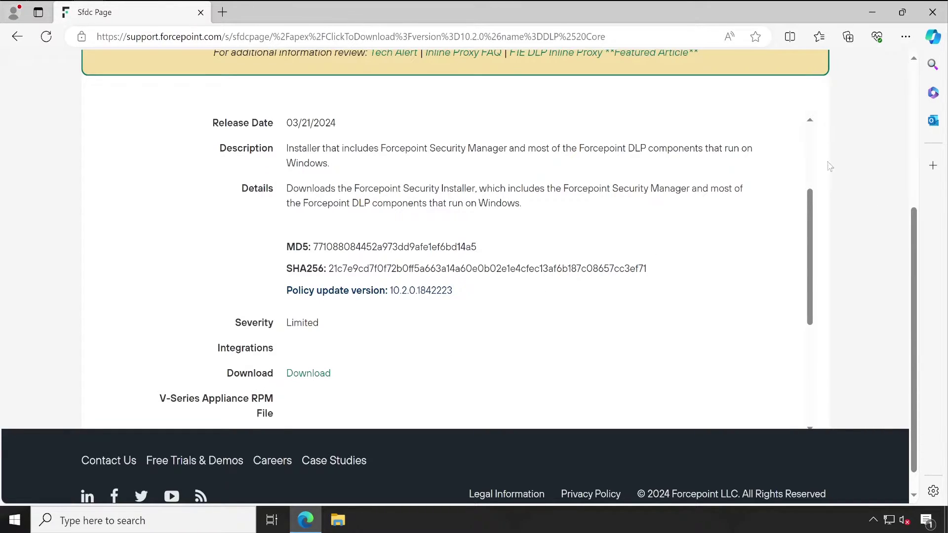
pyautogui.click(308, 373)
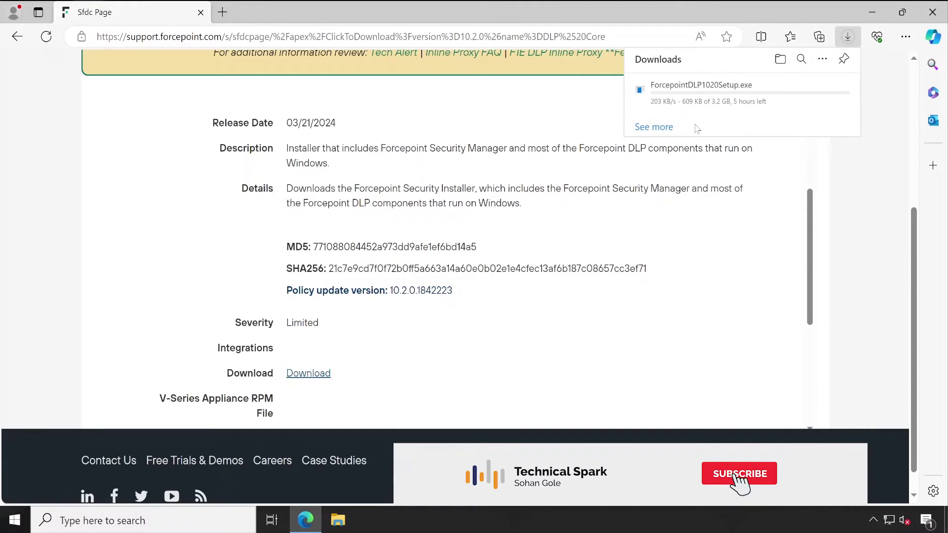
pyautogui.moveTo(708, 92)
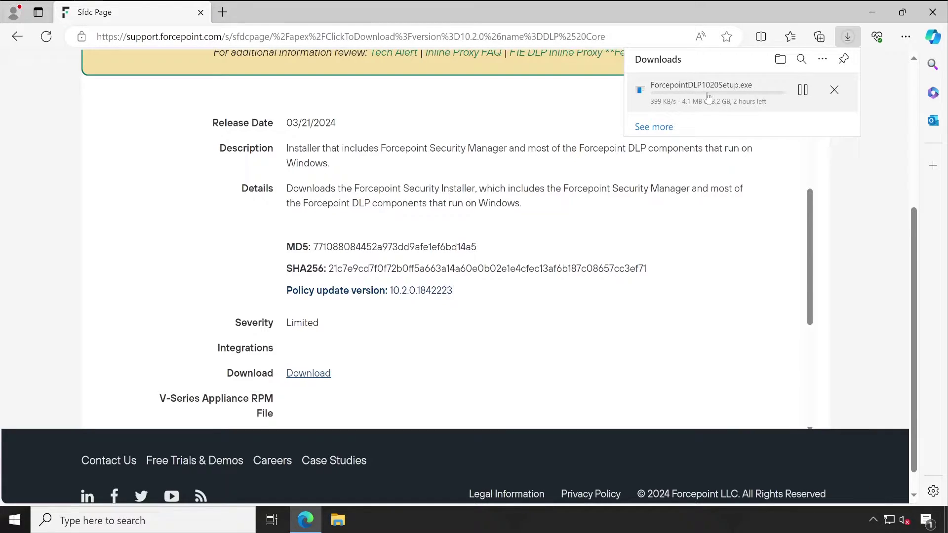
pyautogui.scroll(4, 444, 330)
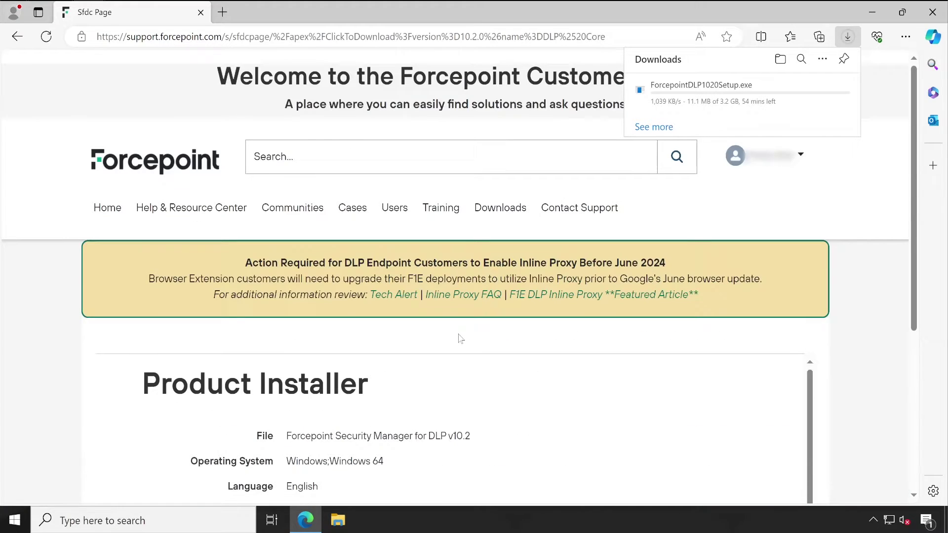
pyautogui.scroll(4, 452, 333)
pyautogui.click(871, 203)
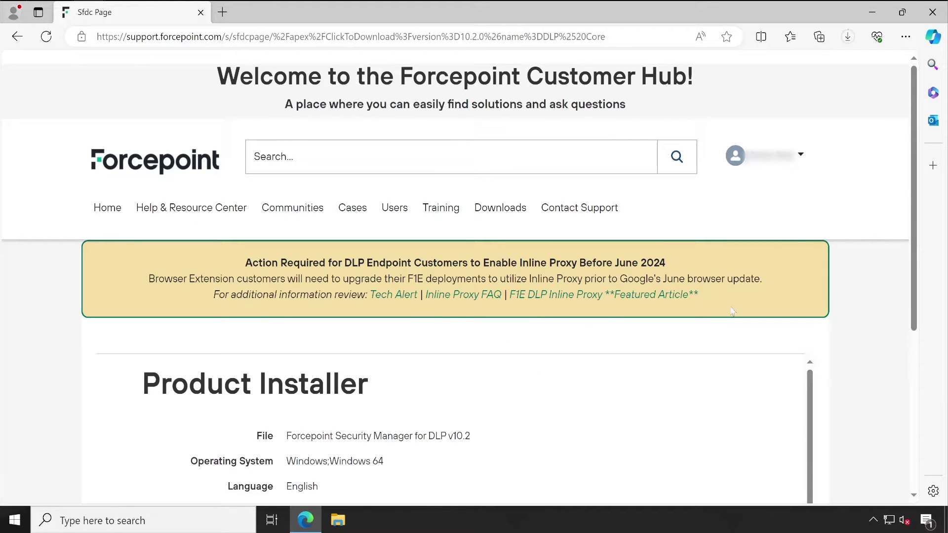
# Load the pasted Getting Started with Forcepoint DLP article in a new tab; select article number 000040405.
pyautogui.click(800, 157)
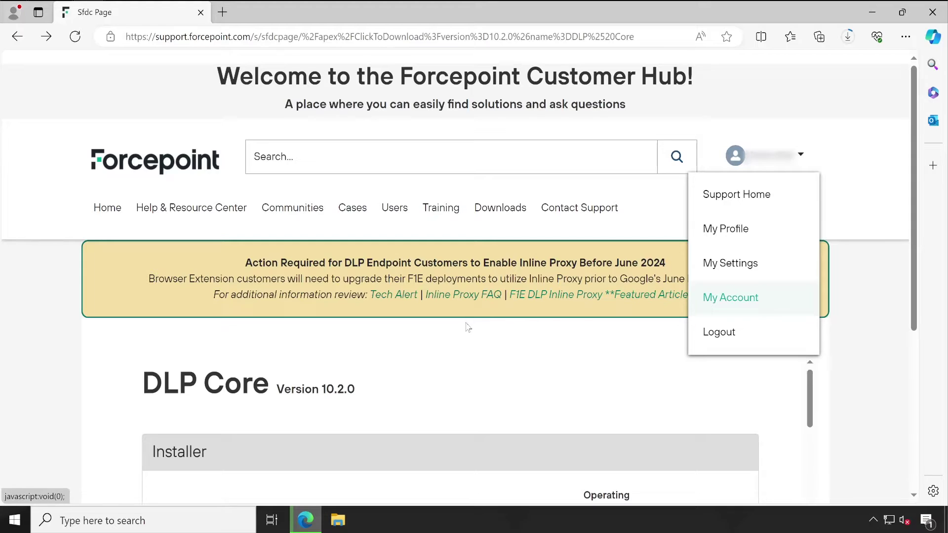
pyautogui.click(221, 12)
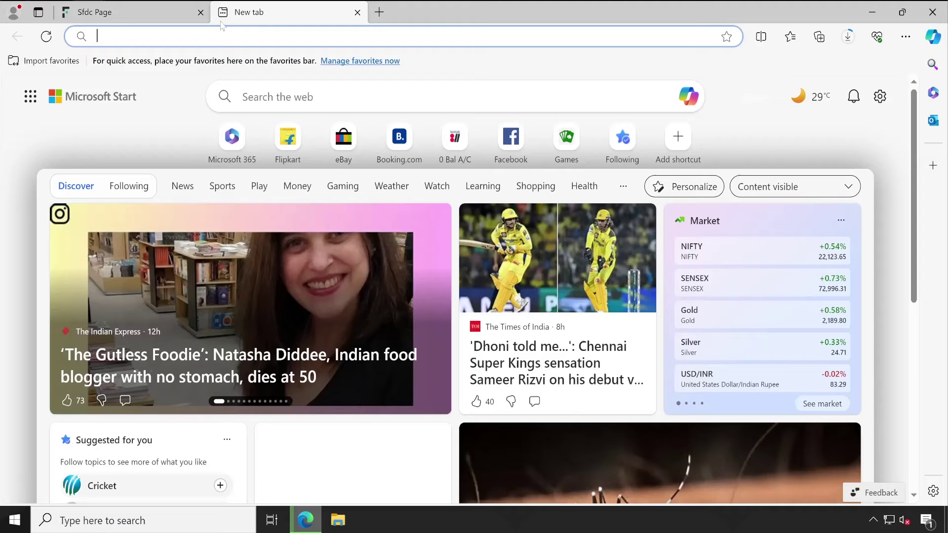
pyautogui.click(256, 36)
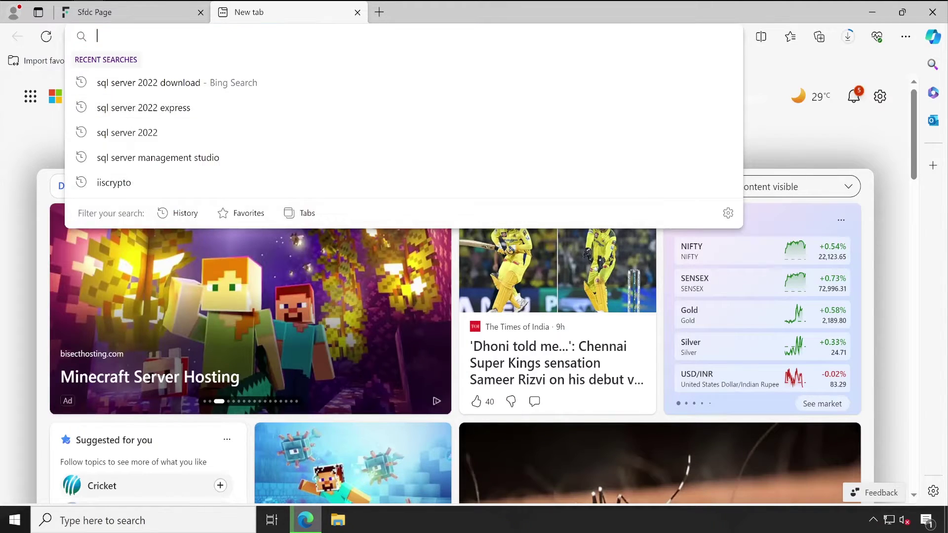
pyautogui.write('https://support.forcepoint.com/s/article/Getting-Started-with-Forcepoint-DLP')
pyautogui.press('Return')
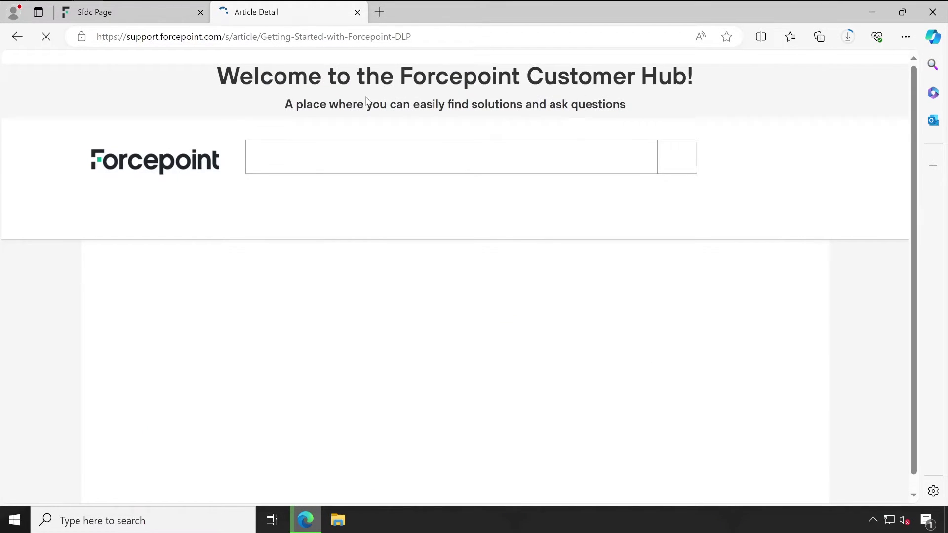
pyautogui.scroll(-2, 613, 371)
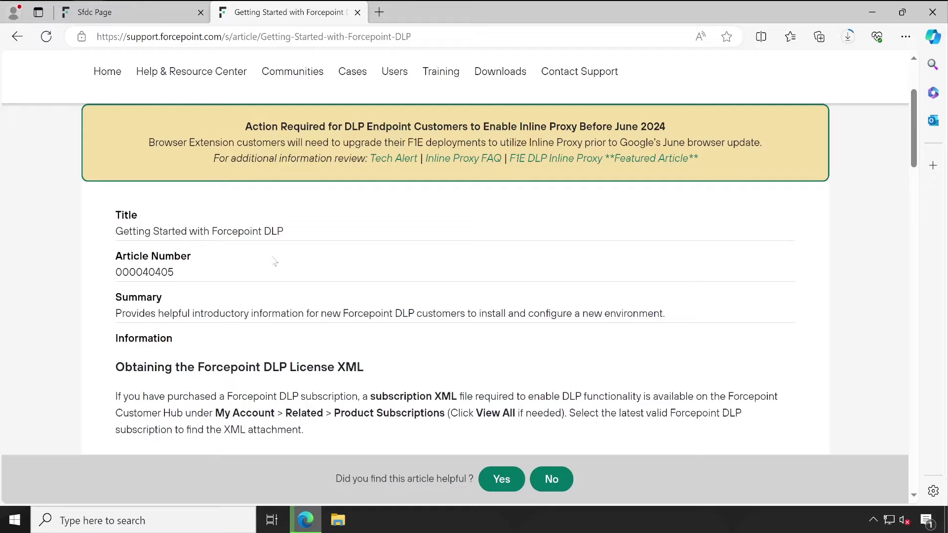
pyautogui.doubleClick(149, 272)
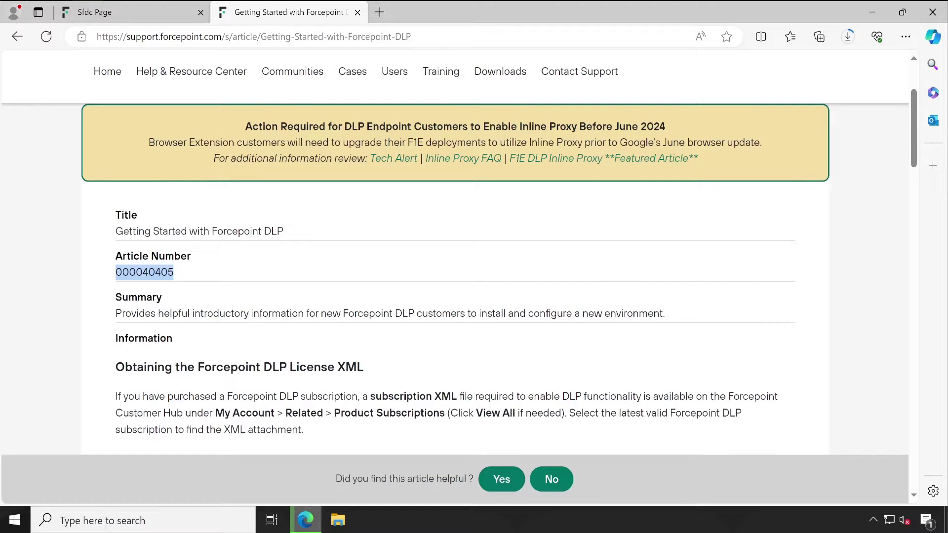
pyautogui.scroll(-2, 389, 347)
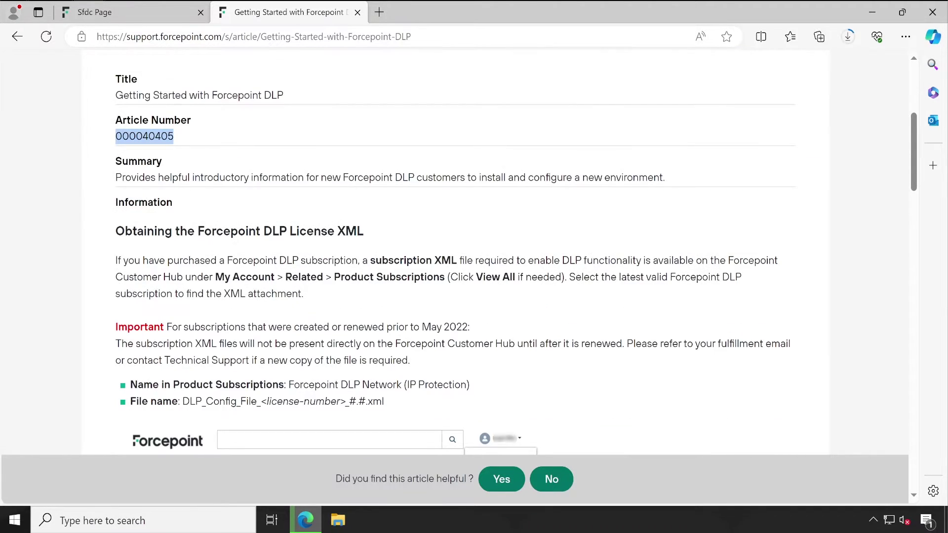
pyautogui.scroll(-2, 473, 260)
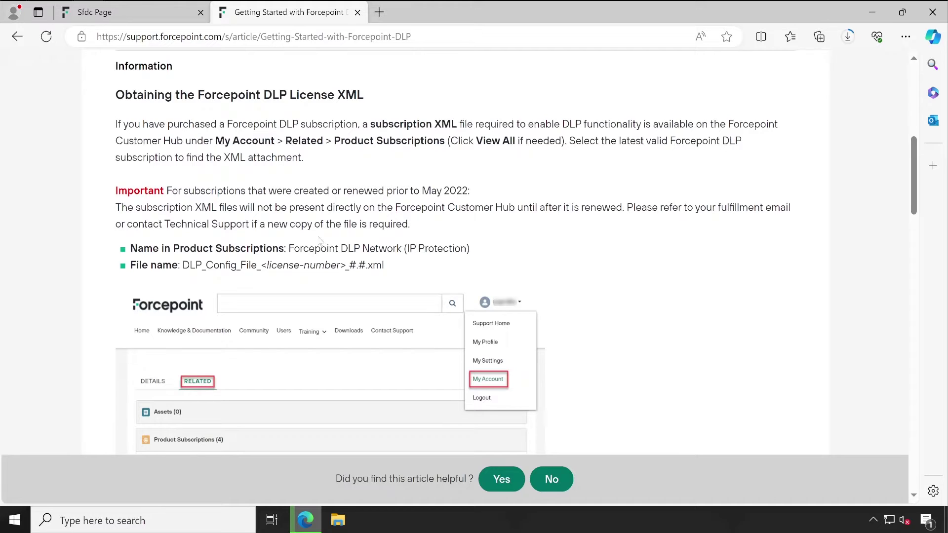
pyautogui.scroll(-1, 343, 334)
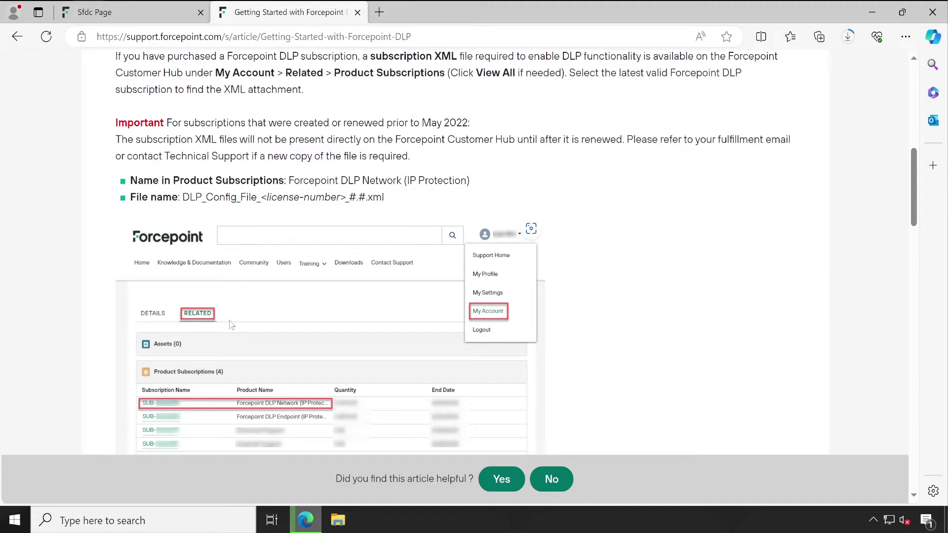
pyautogui.scroll(-1, 231, 325)
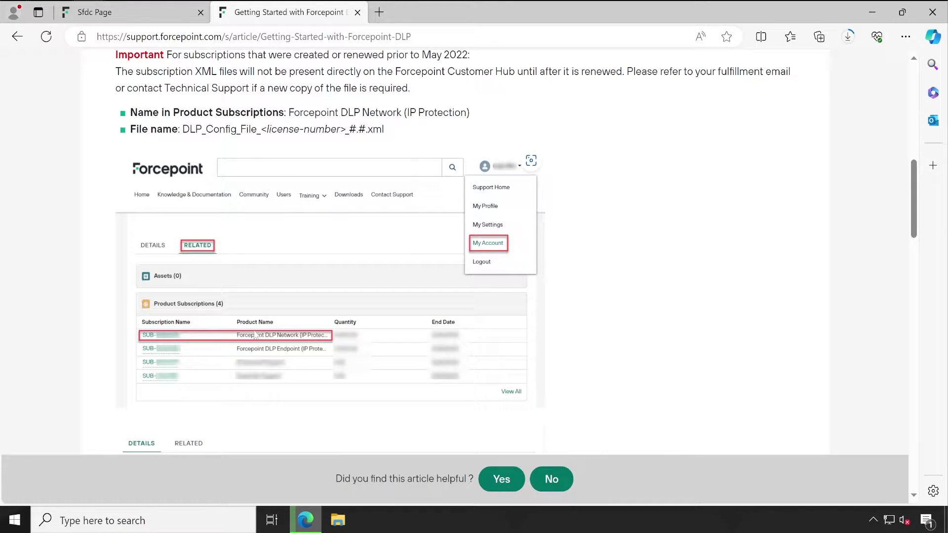
pyautogui.scroll(-1, 256, 334)
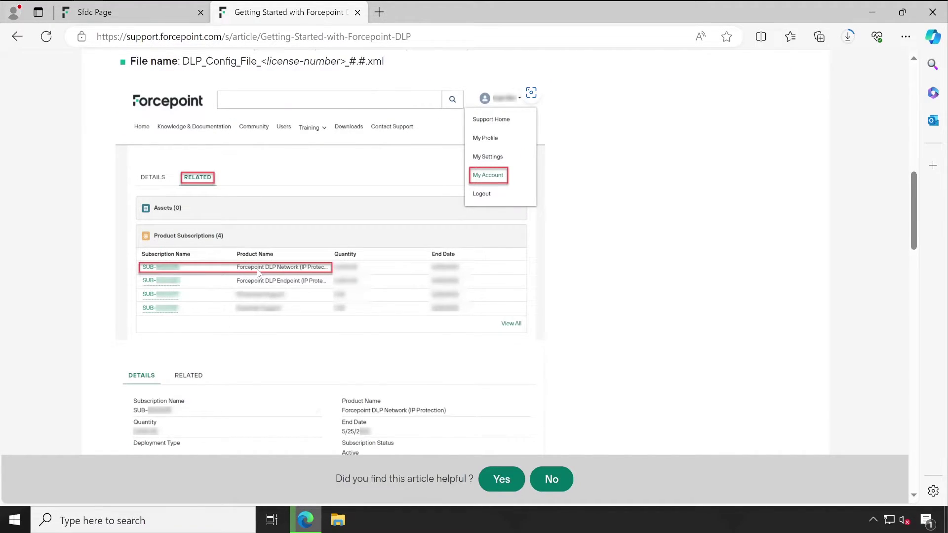
pyautogui.scroll(-1, 258, 274)
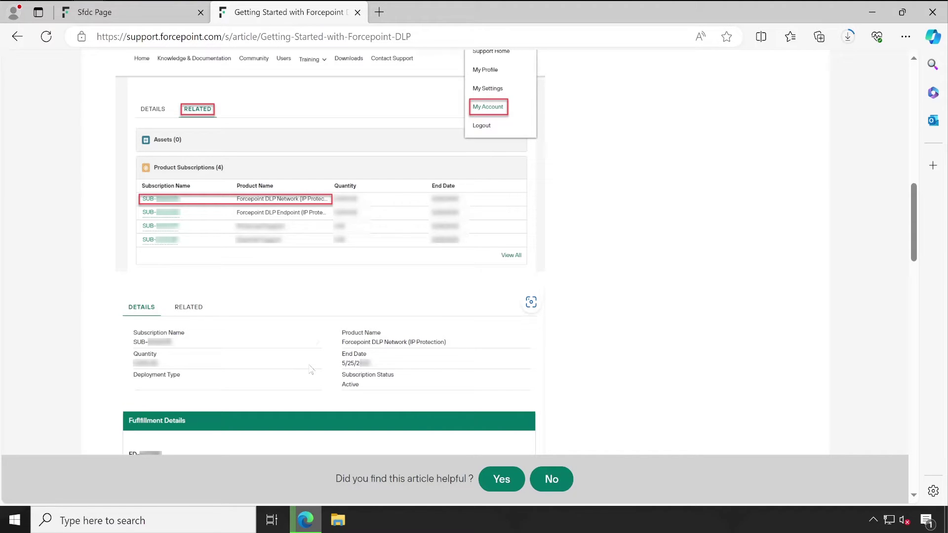
pyautogui.scroll(-1, 310, 368)
pyautogui.scroll(-1, 180, 189)
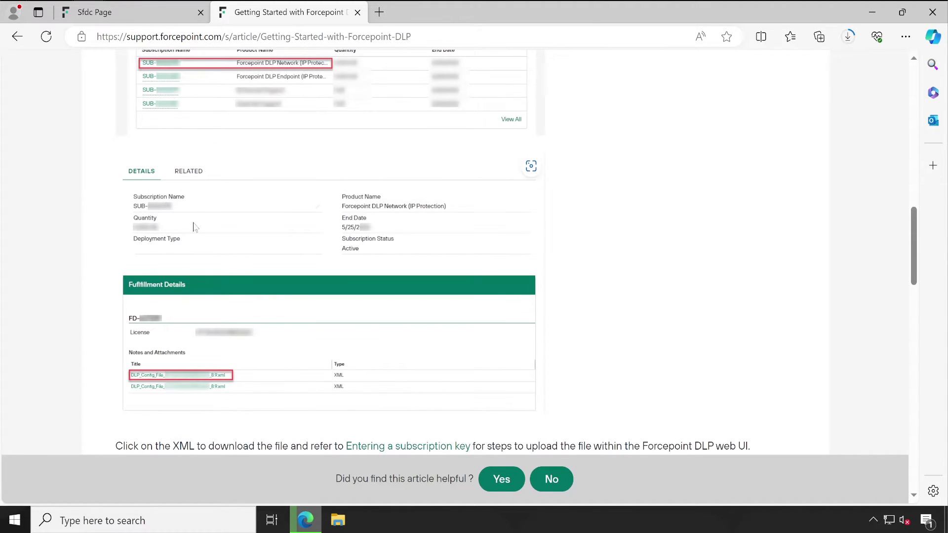
pyautogui.scroll(-1, 207, 223)
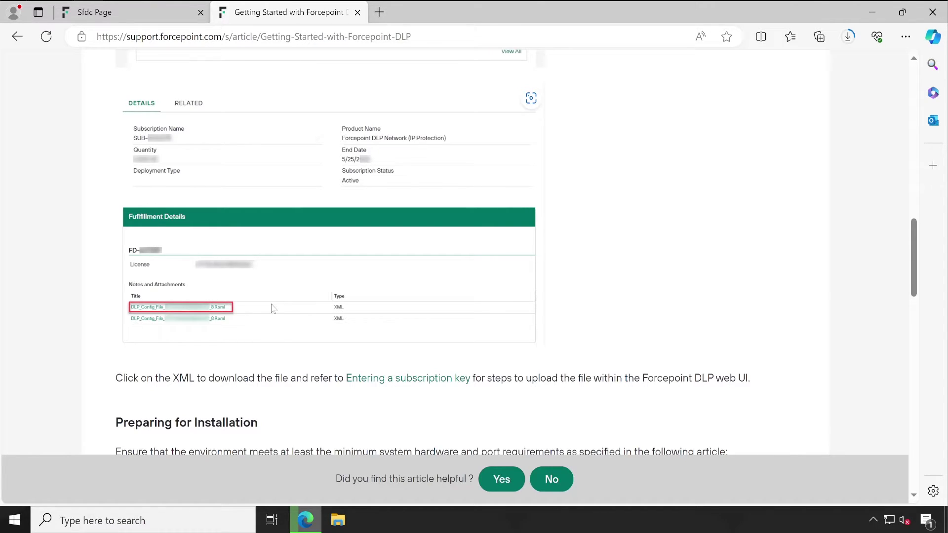
pyautogui.scroll(4, 272, 311)
pyautogui.scroll(4, 272, 309)
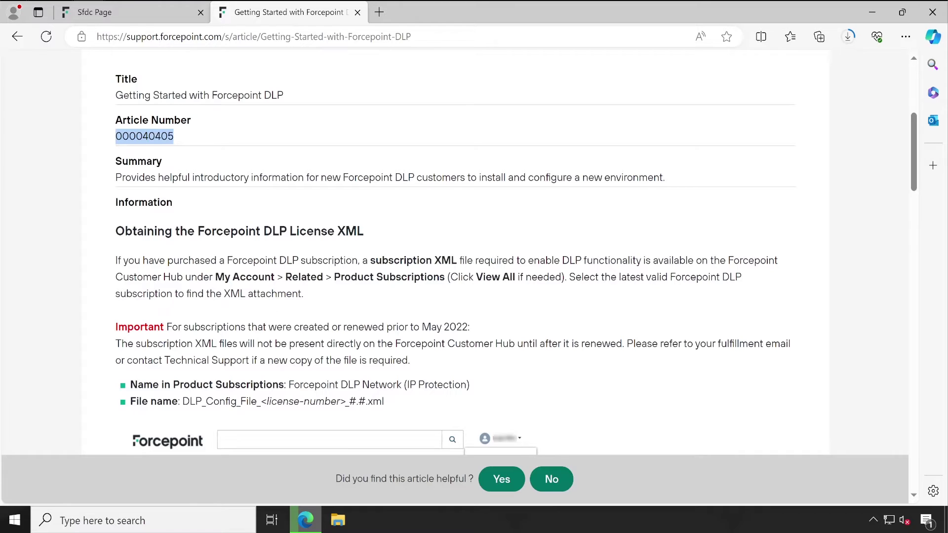
# Highlight the license XML notes on subscription files and May 2022, then return to DLP Core.
pyautogui.moveTo(115, 327); pyautogui.dragTo(165, 328)
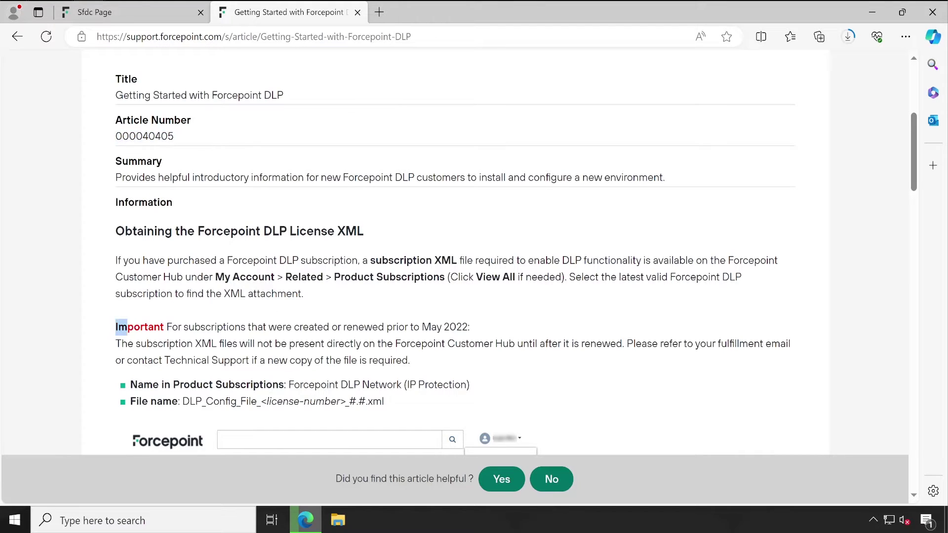
pyautogui.click(208, 338)
pyautogui.moveTo(121, 344); pyautogui.dragTo(515, 343)
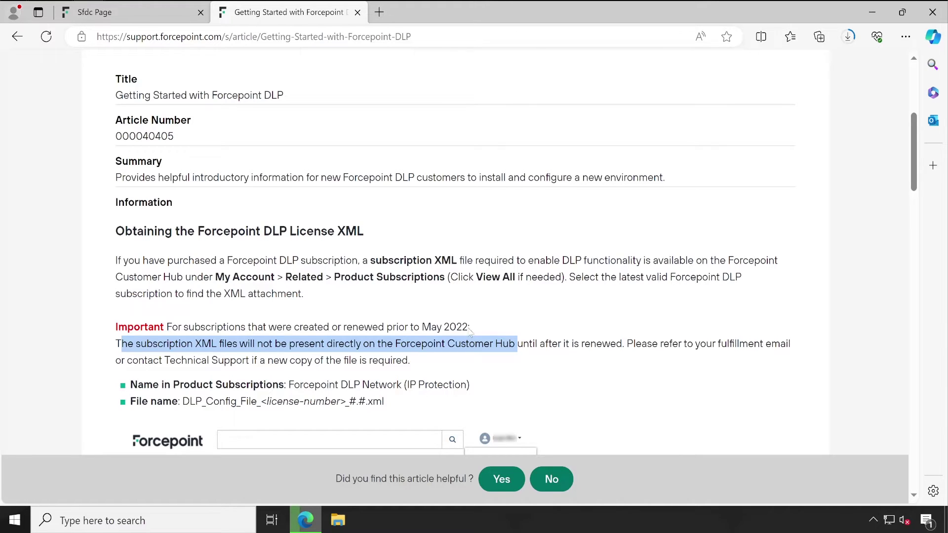
pyautogui.moveTo(470, 327); pyautogui.dragTo(392, 328)
pyautogui.click(637, 357)
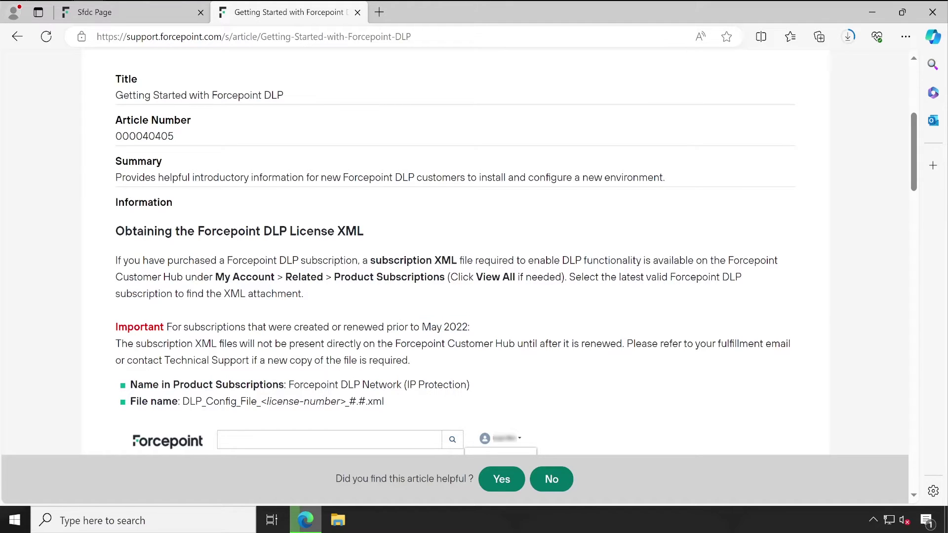
pyautogui.moveTo(628, 344); pyautogui.dragTo(420, 363)
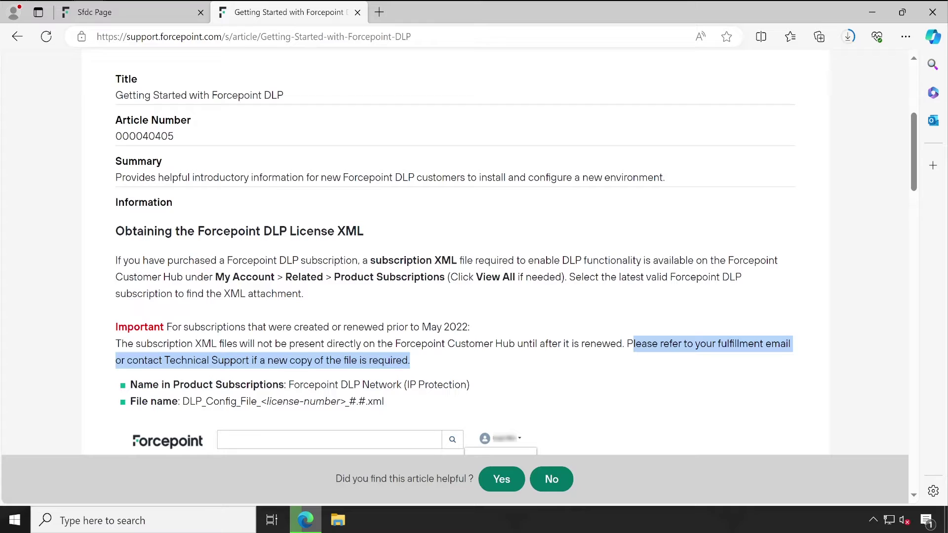
pyautogui.click(126, 12)
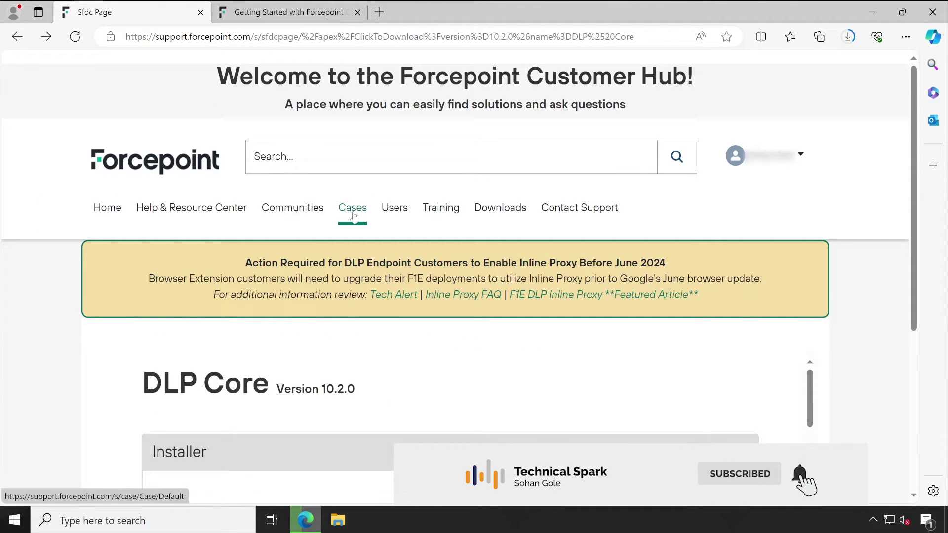
# Go to Cases, list Cases Submitted For My Customers, and start a new case.
pyautogui.click(354, 215)
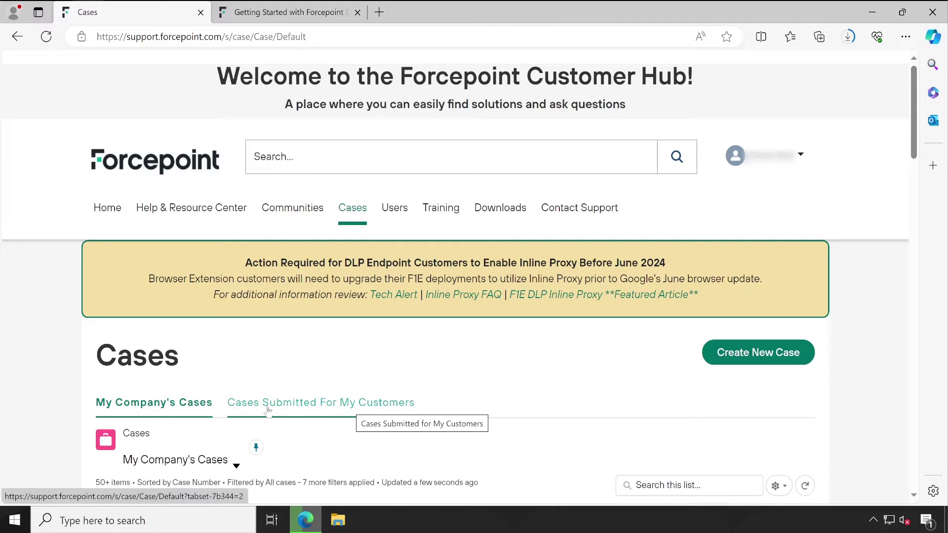
pyautogui.click(333, 409)
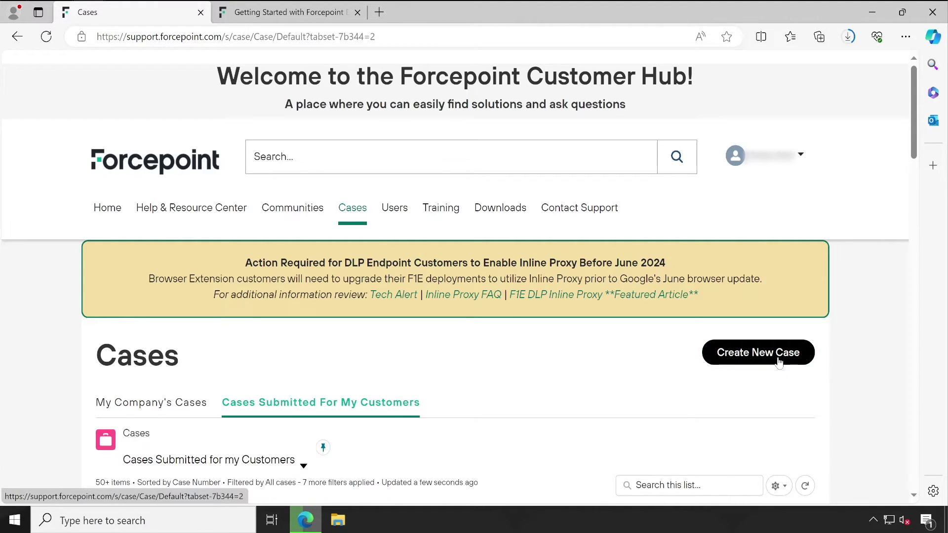
pyautogui.click(779, 361)
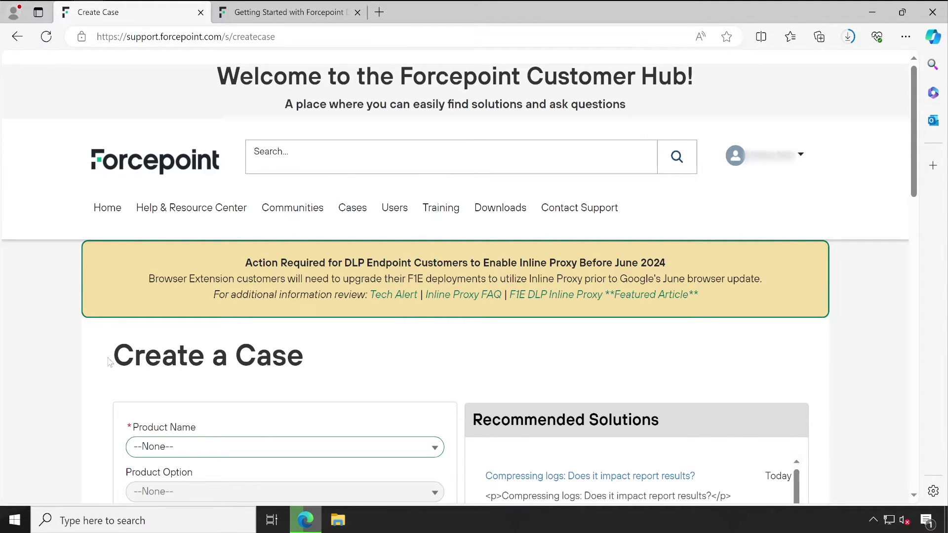
# Choose Data Loss Prevention (DLP), Endpoint (DLP), version 23 and Severity 3 priority.
pyautogui.moveTo(109, 360); pyautogui.dragTo(315, 360)
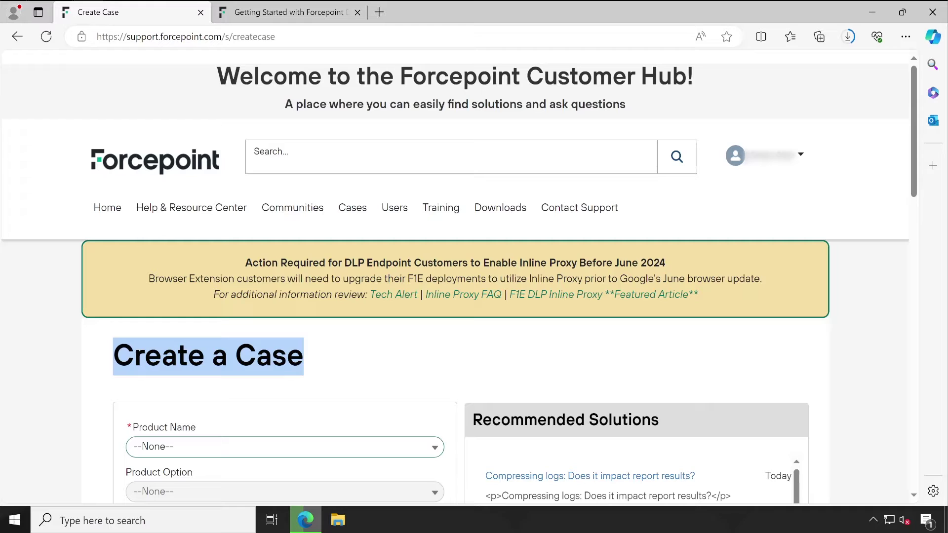
pyautogui.scroll(-3, 289, 399)
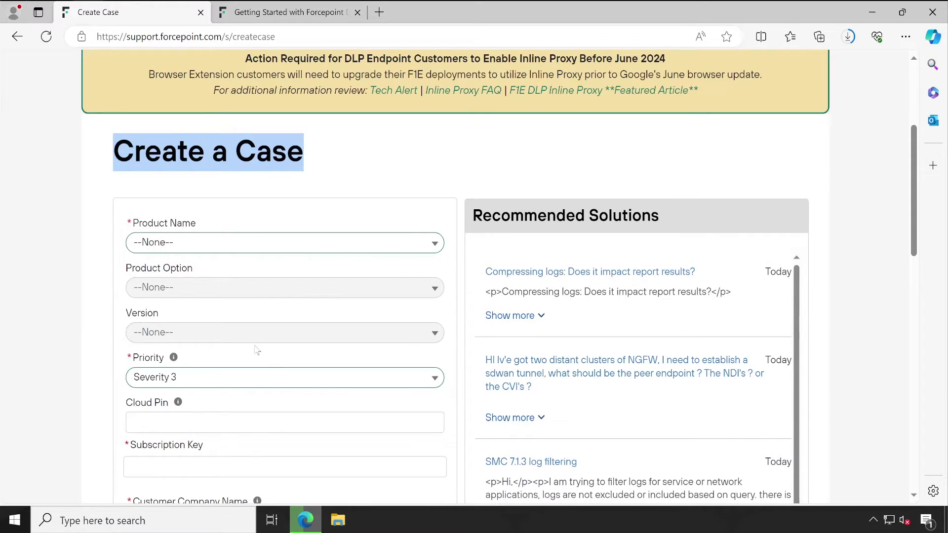
pyautogui.click(176, 247)
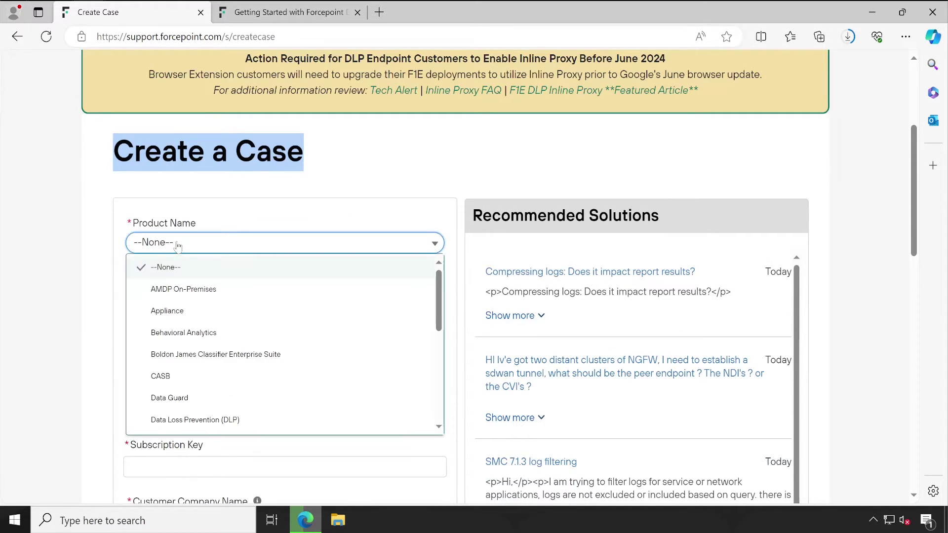
pyautogui.click(247, 421)
pyautogui.click(249, 287)
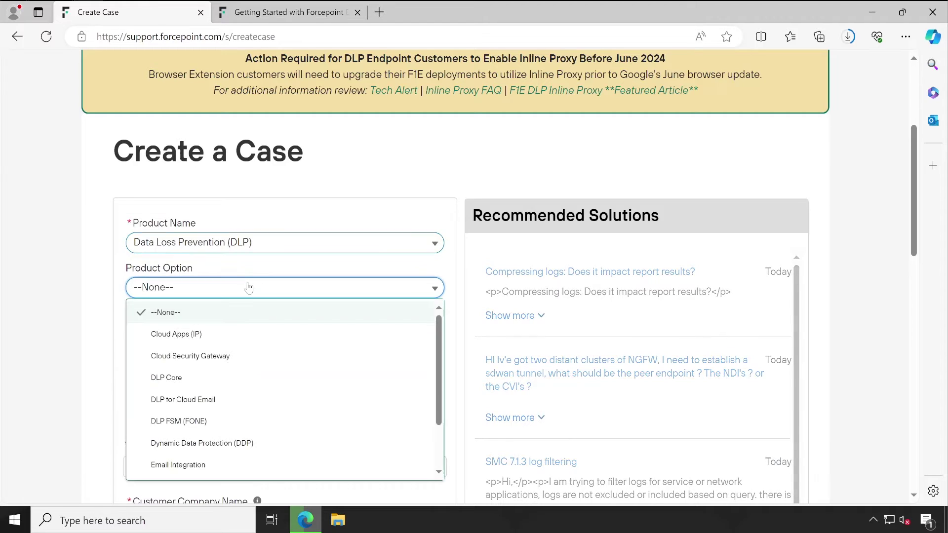
pyautogui.scroll(-1, 175, 431)
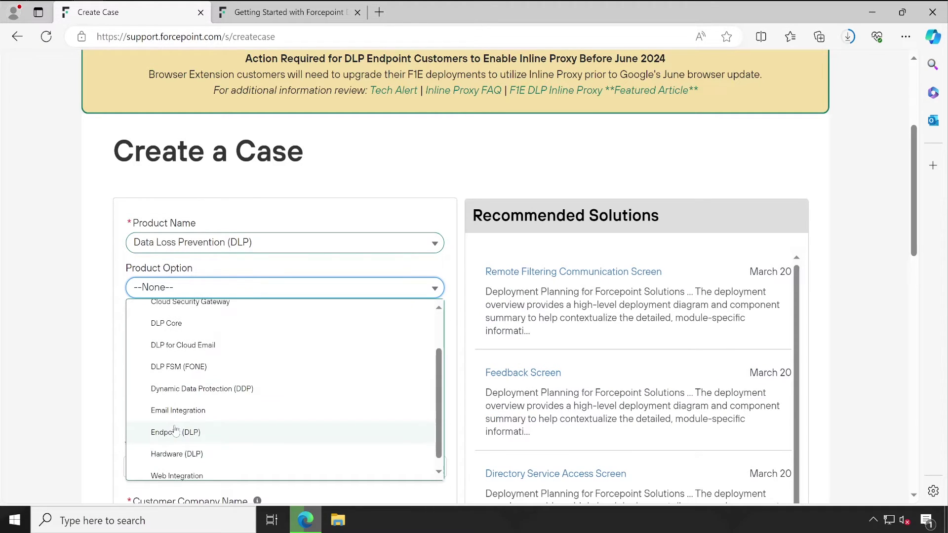
pyautogui.click(175, 431)
pyautogui.click(188, 335)
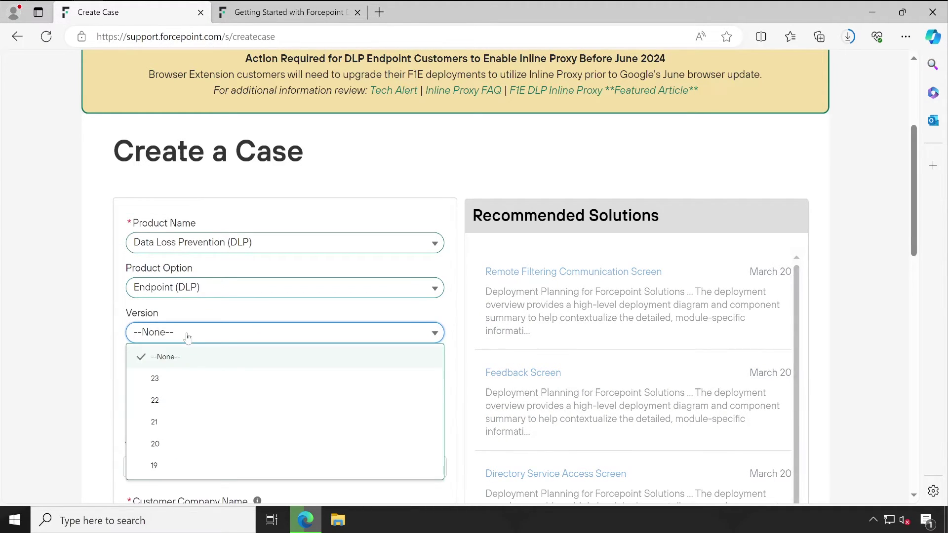
pyautogui.click(192, 380)
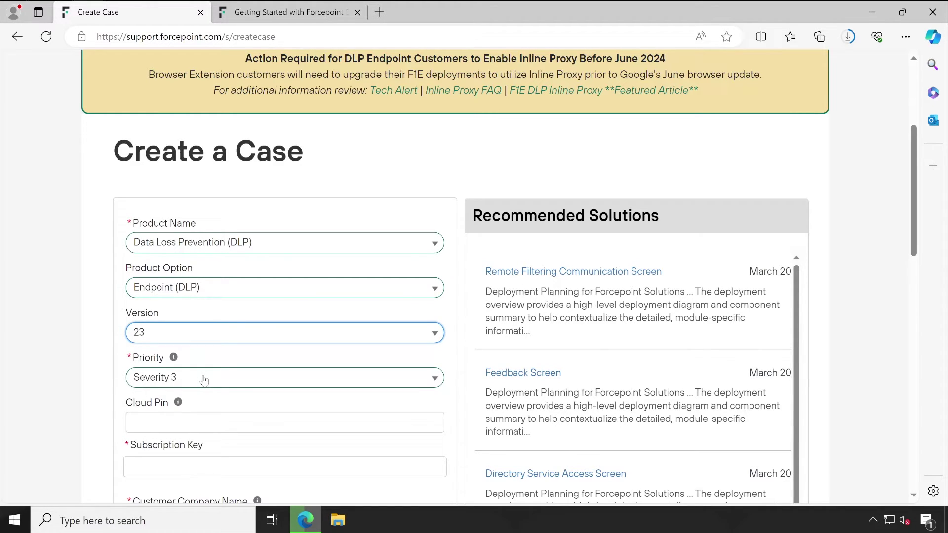
pyautogui.click(192, 379)
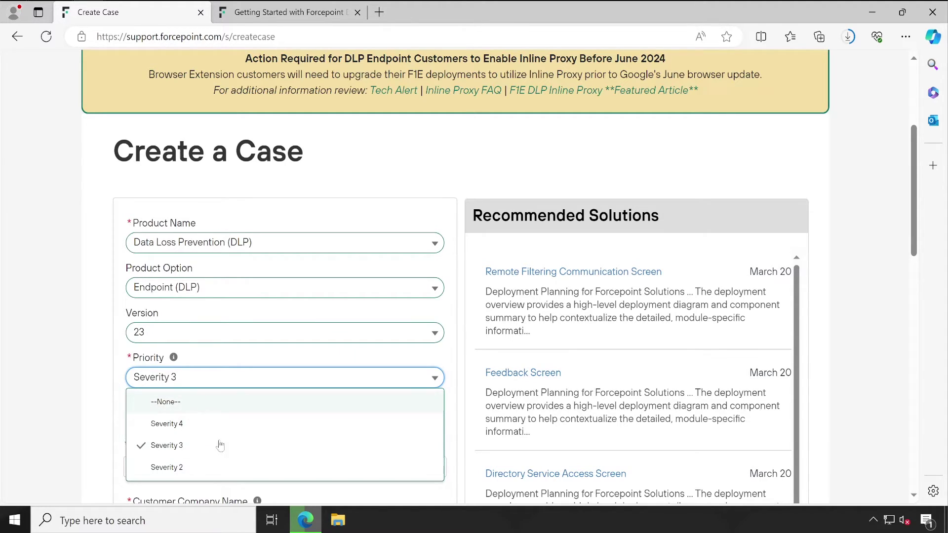
pyautogui.click(173, 444)
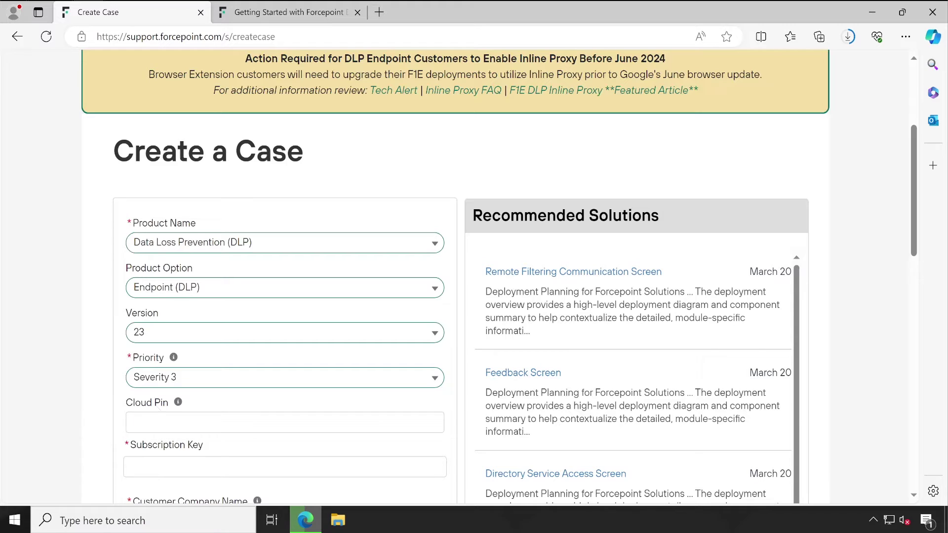
pyautogui.moveTo(178, 403)
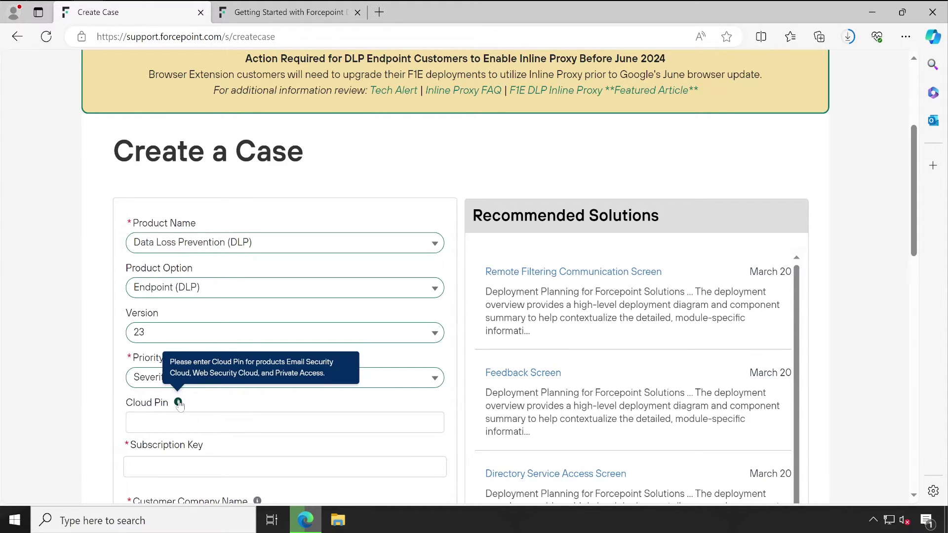
pyautogui.scroll(-1, 234, 415)
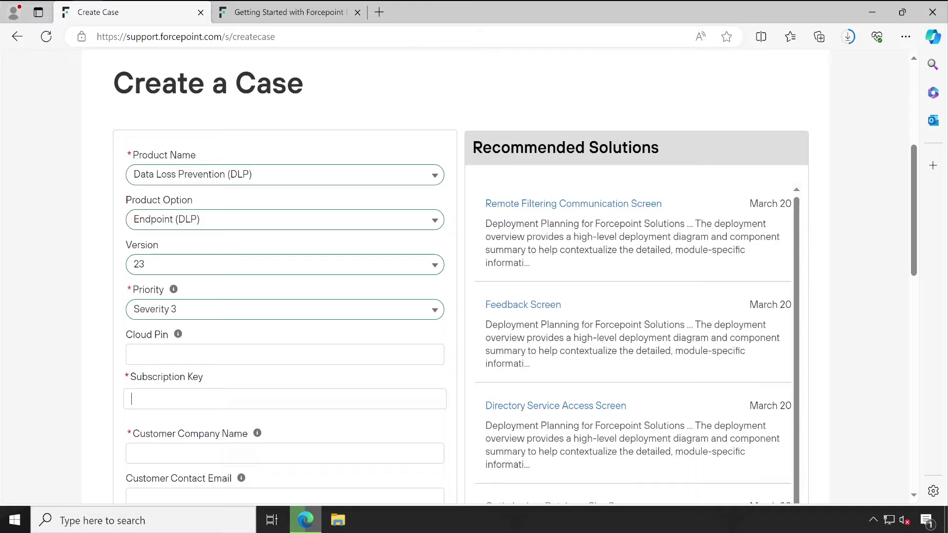
pyautogui.scroll(-1, 108, 389)
# Autofill the customer company name and contact email, then move past Subject and Description.
pyautogui.press('Tab')
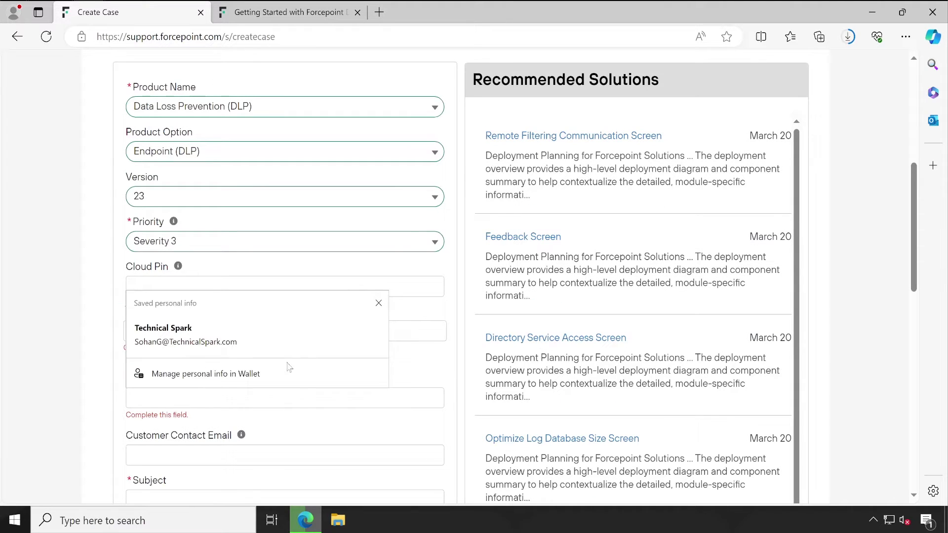
pyautogui.click(176, 332)
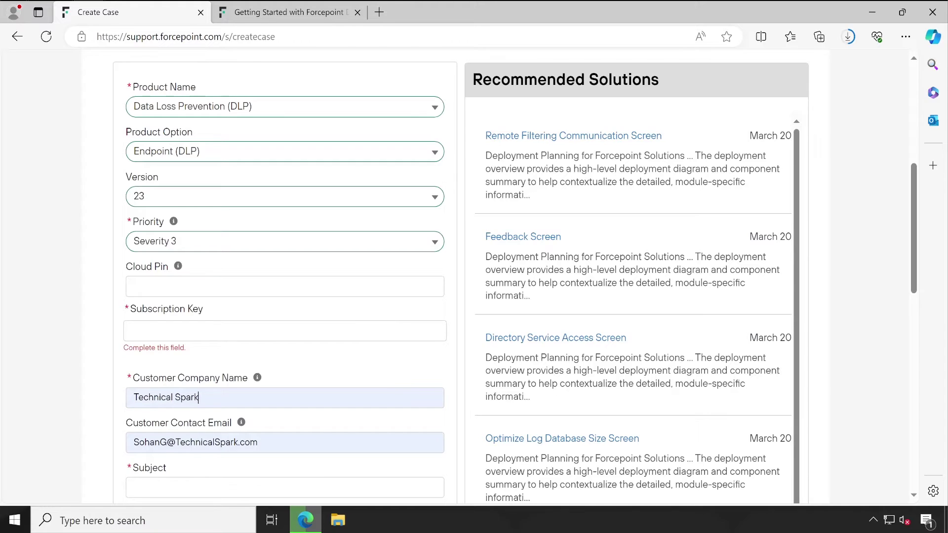
pyautogui.press('Tab')
pyautogui.hotkey('ctrl', 'a')
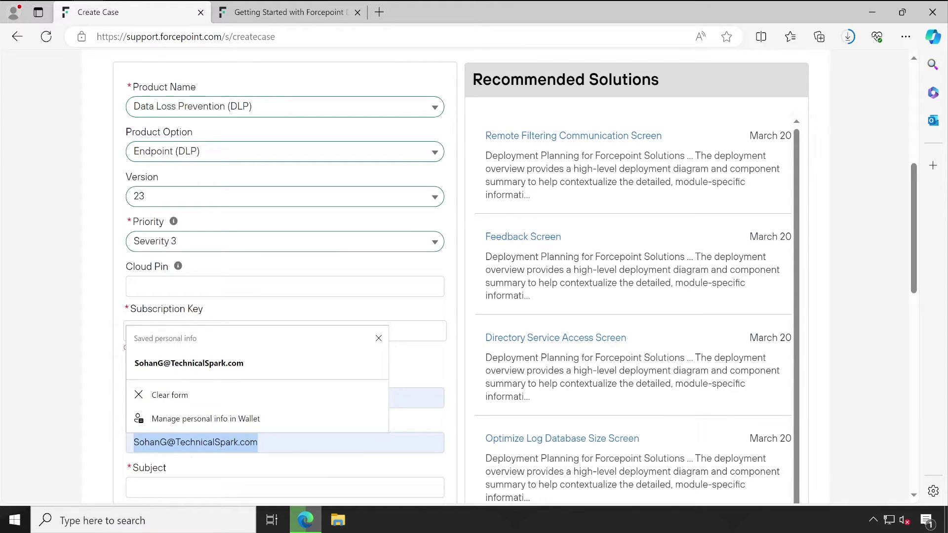
pyautogui.click(84, 416)
pyautogui.scroll(-2, 146, 415)
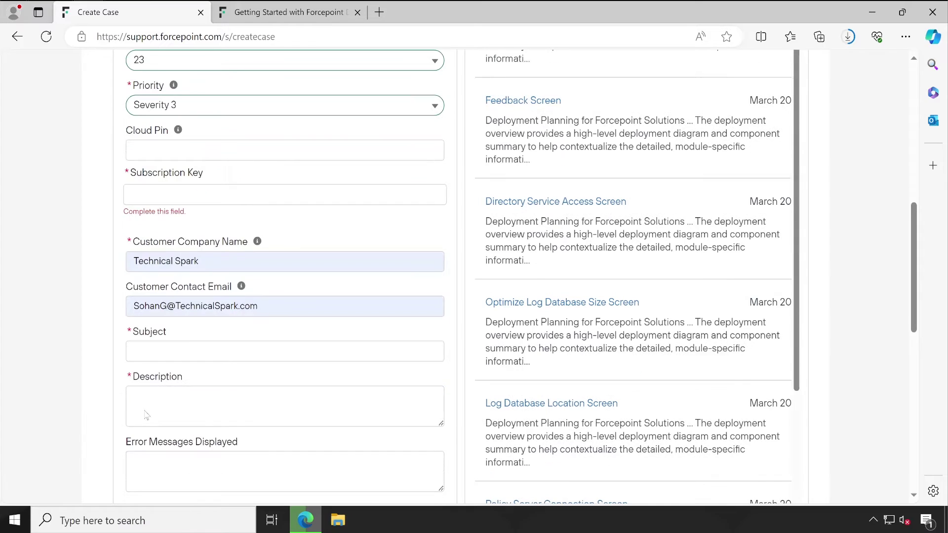
pyautogui.click(152, 352)
pyautogui.press('Tab')
pyautogui.scroll(-2, 474, 274)
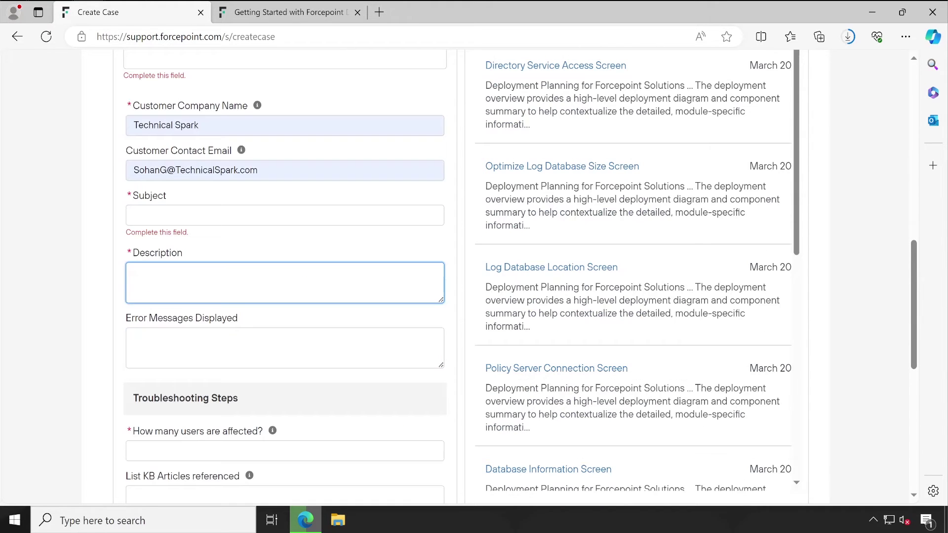
pyautogui.press('Tab')
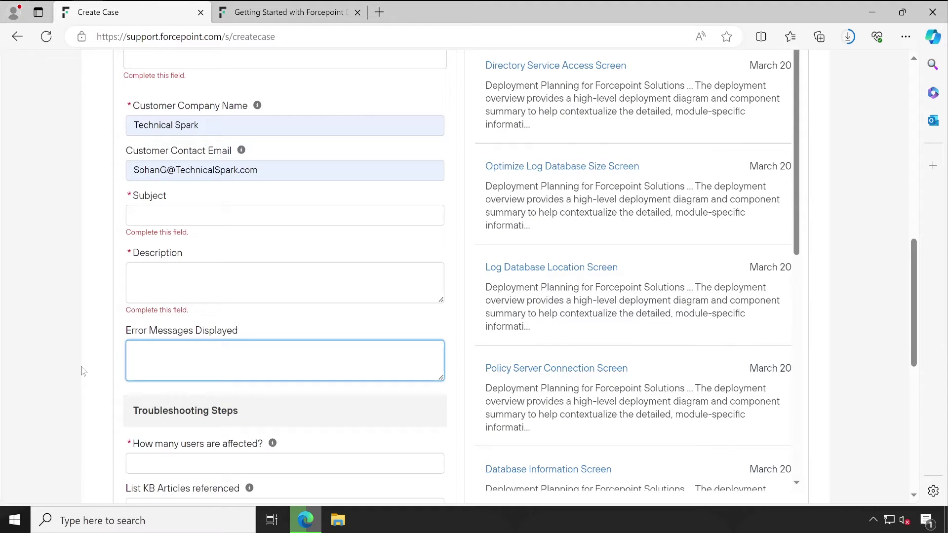
pyautogui.scroll(-1, 82, 370)
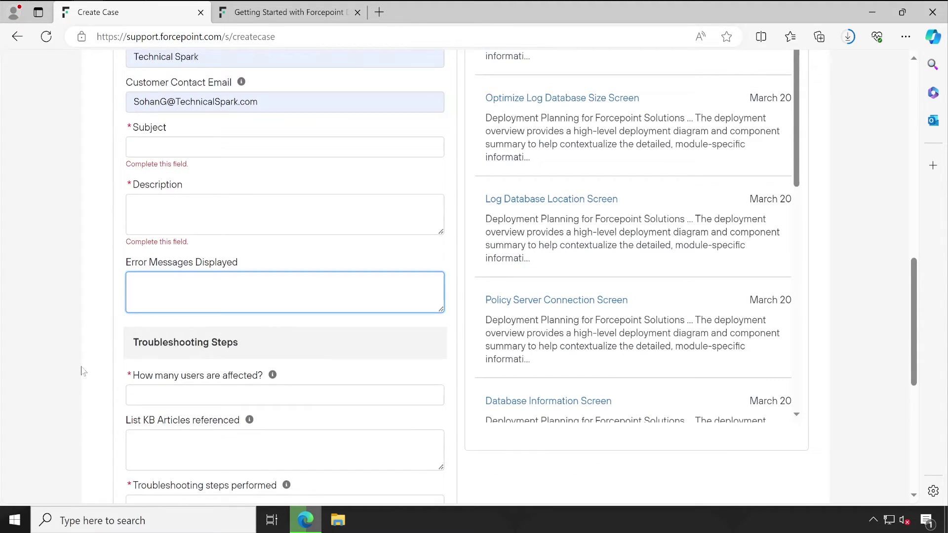
pyautogui.scroll(-2, 71, 410)
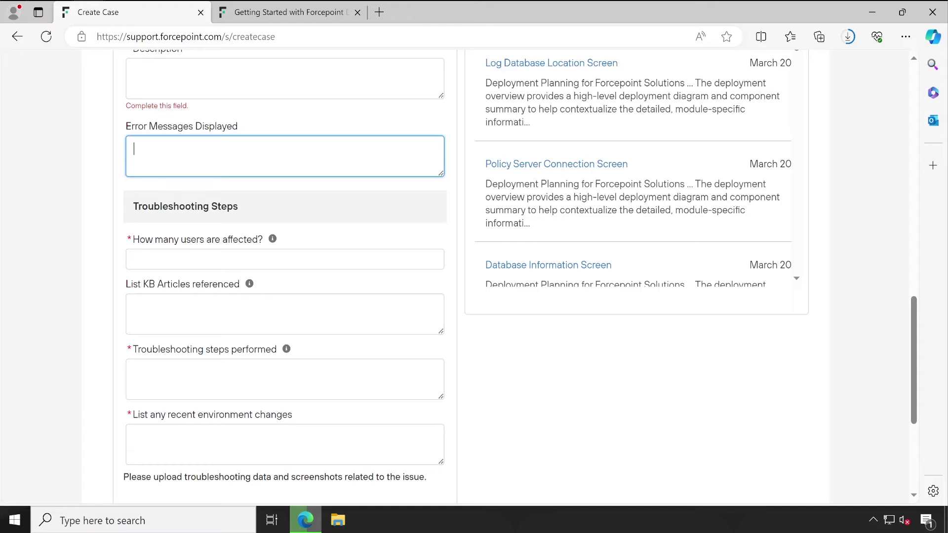
pyautogui.scroll(-1, 474, 282)
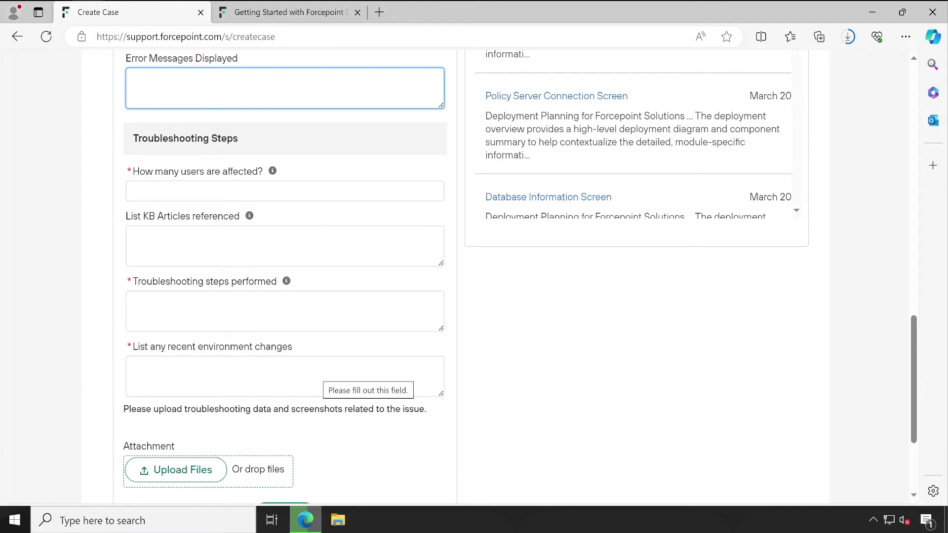
pyautogui.scroll(-1, 405, 449)
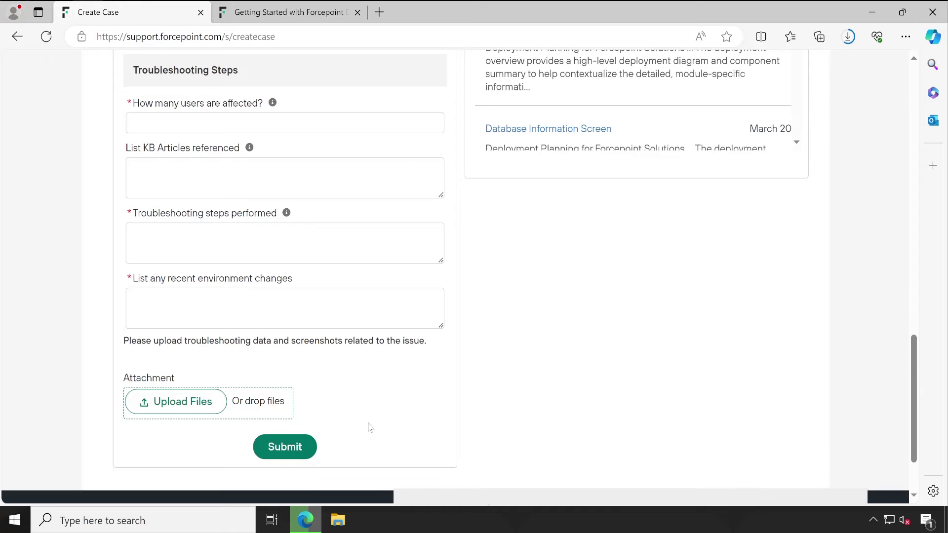
pyautogui.scroll(2, 442, 377)
pyautogui.scroll(3, 442, 377)
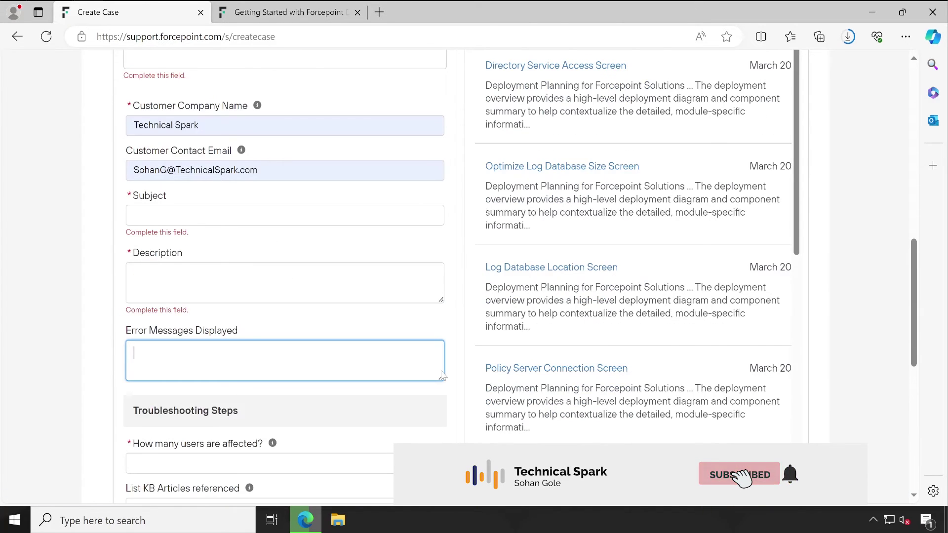
pyautogui.scroll(5, 442, 376)
# Open the browser Downloads panel showing ForcepointDLP1020Setup.exe at 2.0 of 3.2 GB.
pyautogui.click(849, 38)
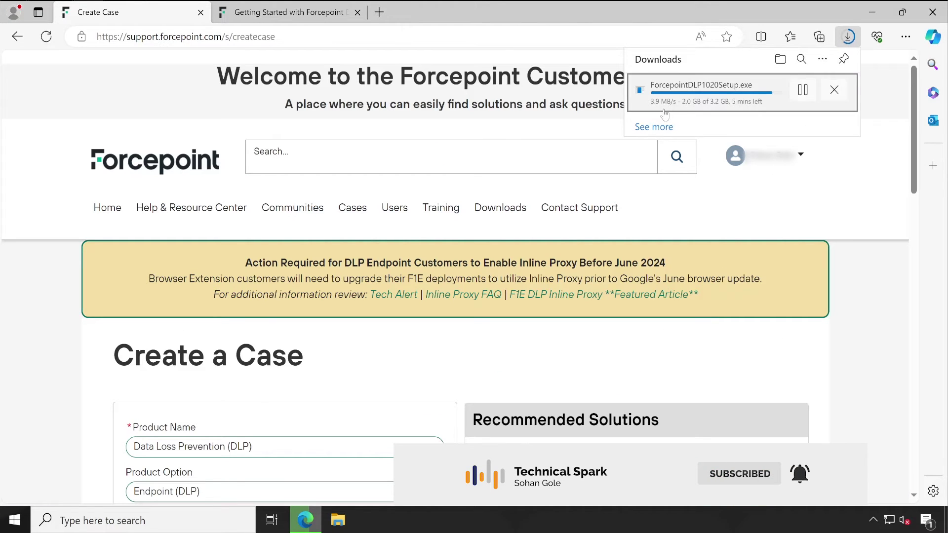